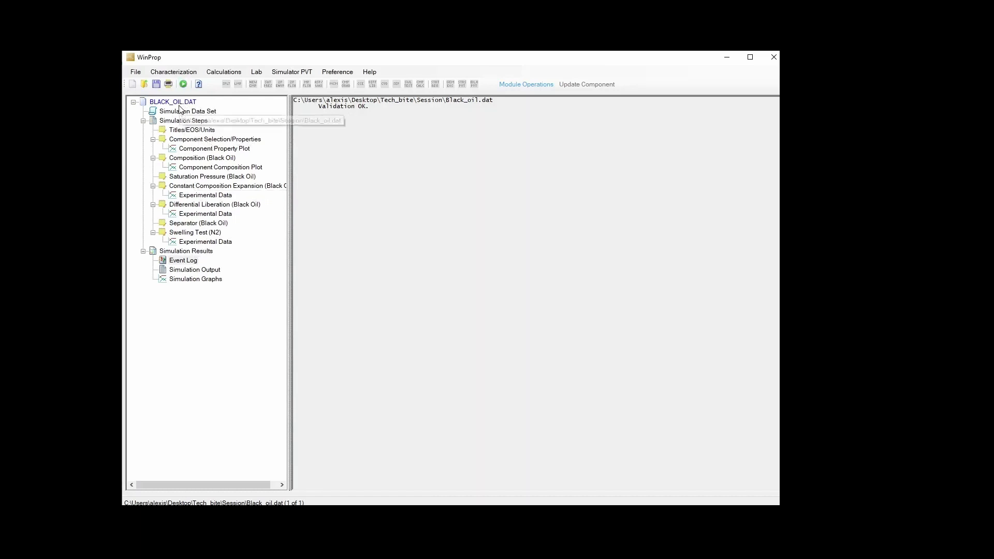
# Review the black oil composition, constant composition expansion and N2 swelling test inputs in BLACK_OIL.DAT.
pyautogui.click(202, 159)
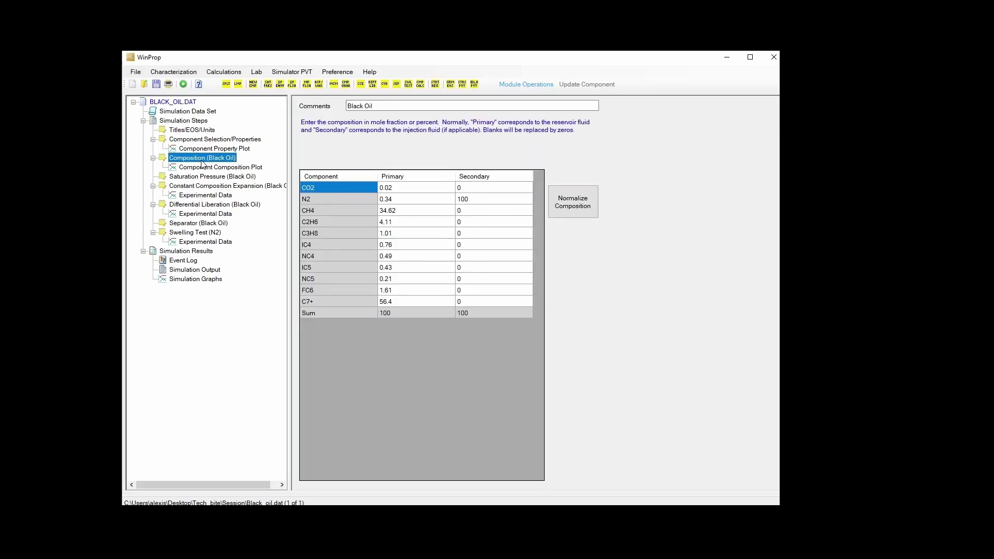
pyautogui.click(223, 185)
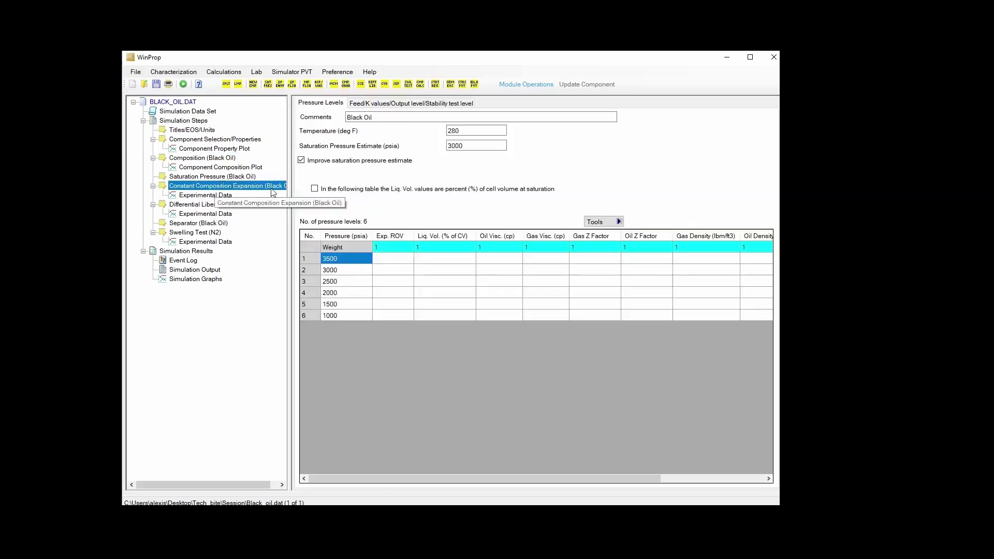
pyautogui.click(212, 234)
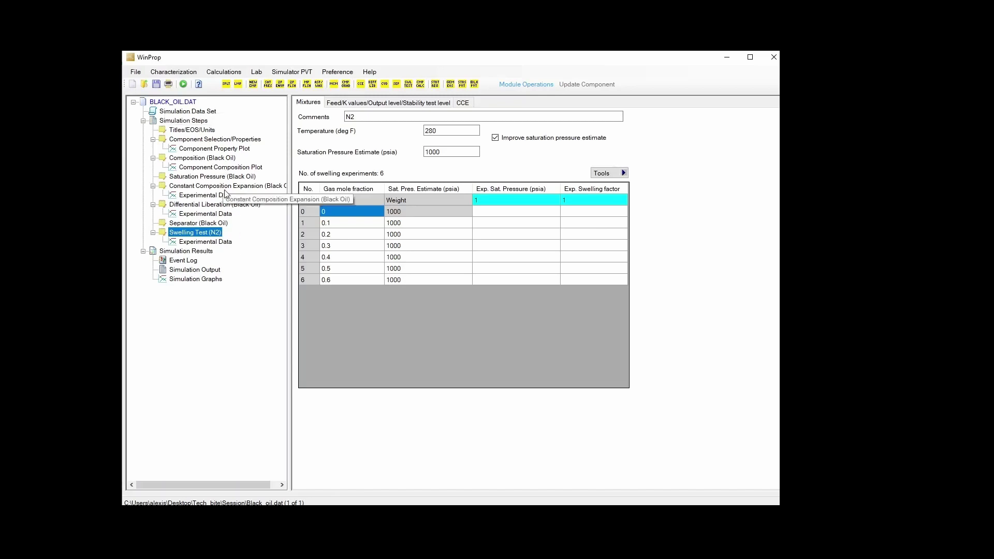
# Open the Condensate.dat and Volatile_Oil.dat data sets together from the Session folder.
pyautogui.click(137, 73)
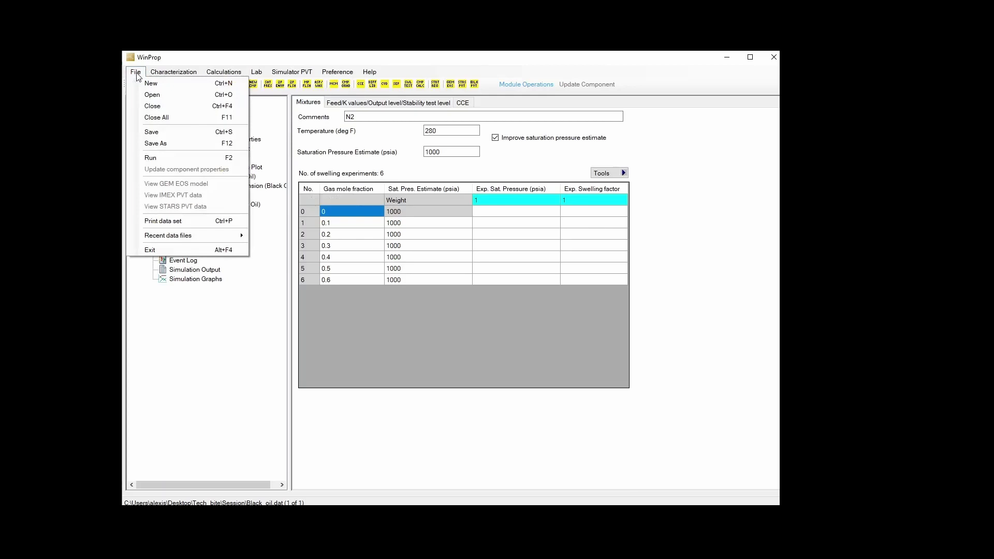
pyautogui.click(159, 95)
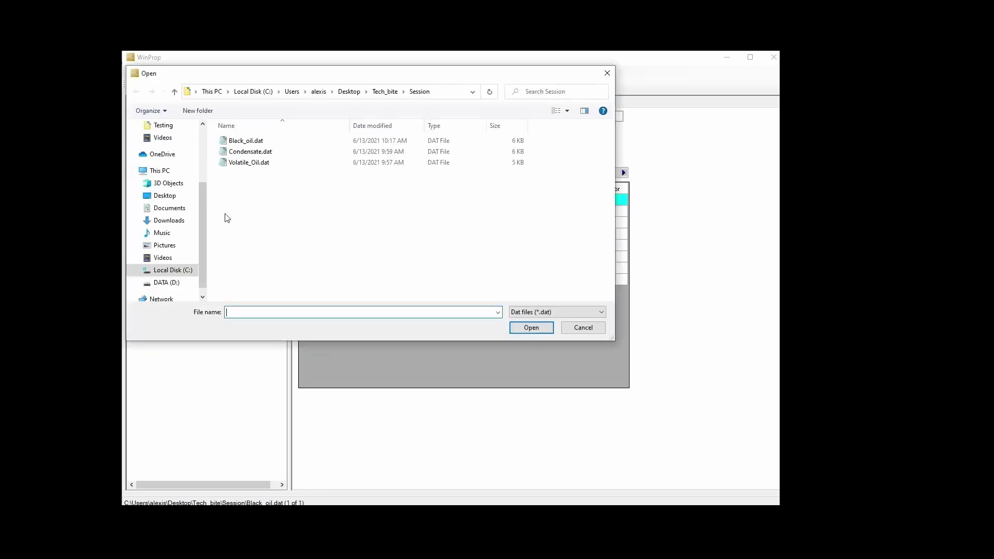
pyautogui.click(252, 161)
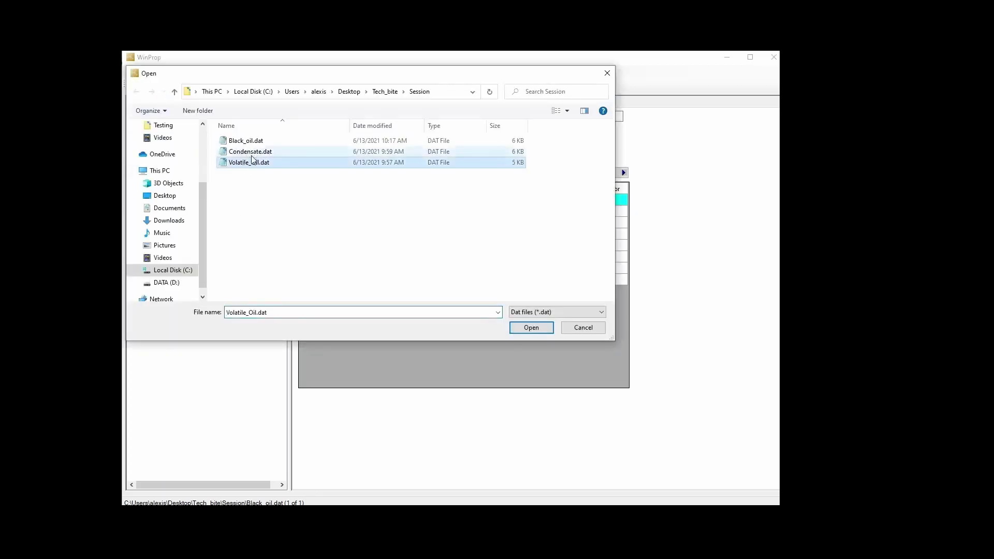
pyautogui.keyDown('ctrl'); pyautogui.click(251, 152); pyautogui.keyUp('ctrl')
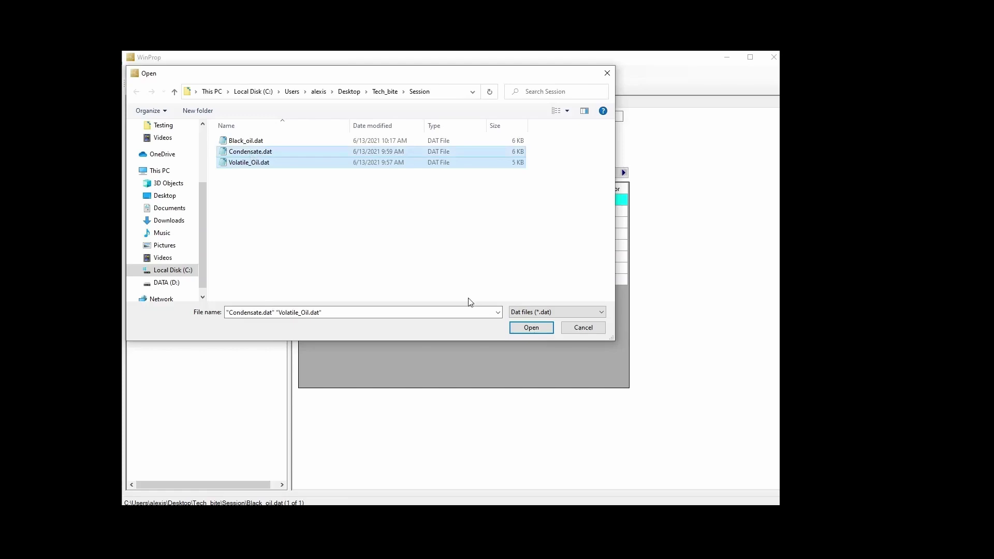
pyautogui.click(527, 329)
pyautogui.scroll(6, 217, 285)
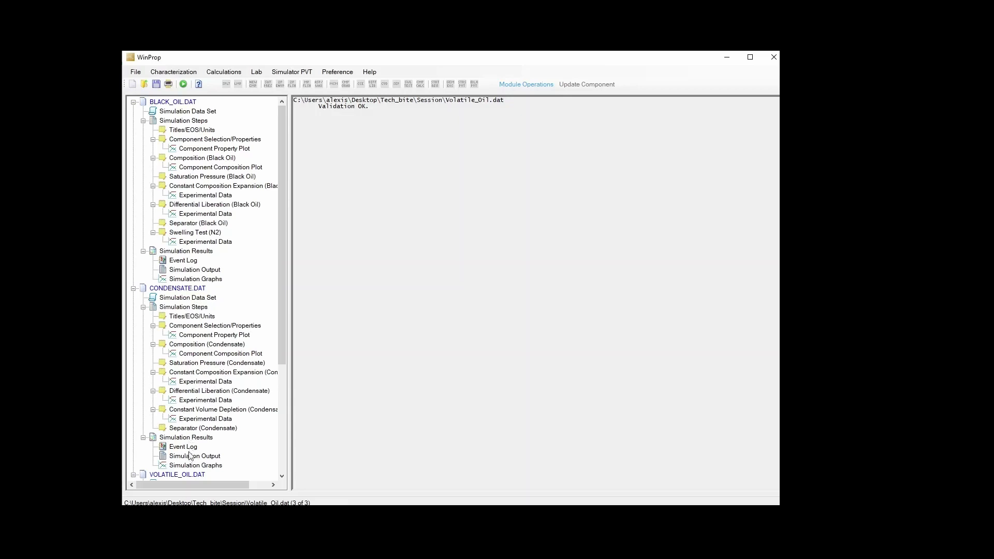
pyautogui.scroll(-2, 189, 394)
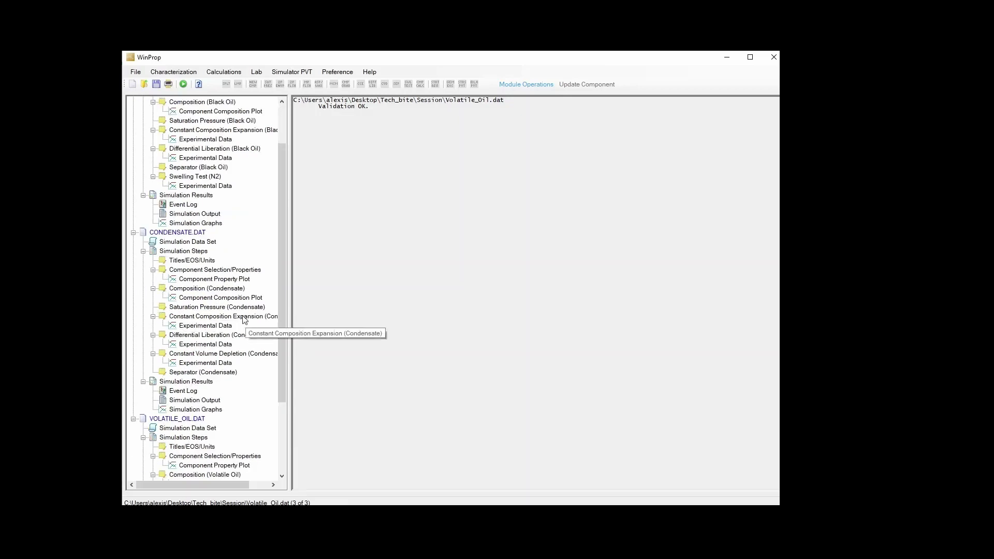
pyautogui.scroll(2, 212, 174)
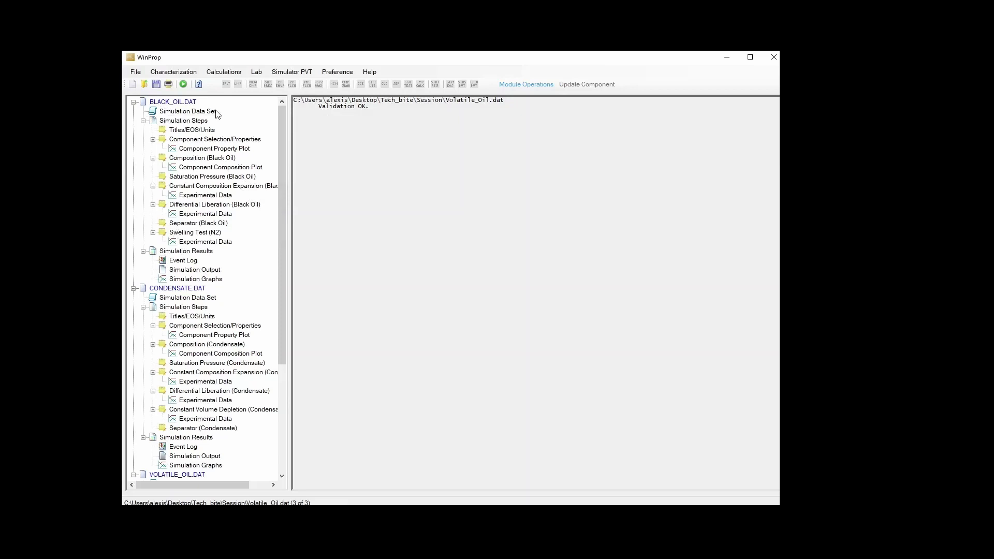
# Save the BLACK_OIL.DAT data set under the new name Final.dat.
pyautogui.click(187, 104)
pyautogui.click(137, 74)
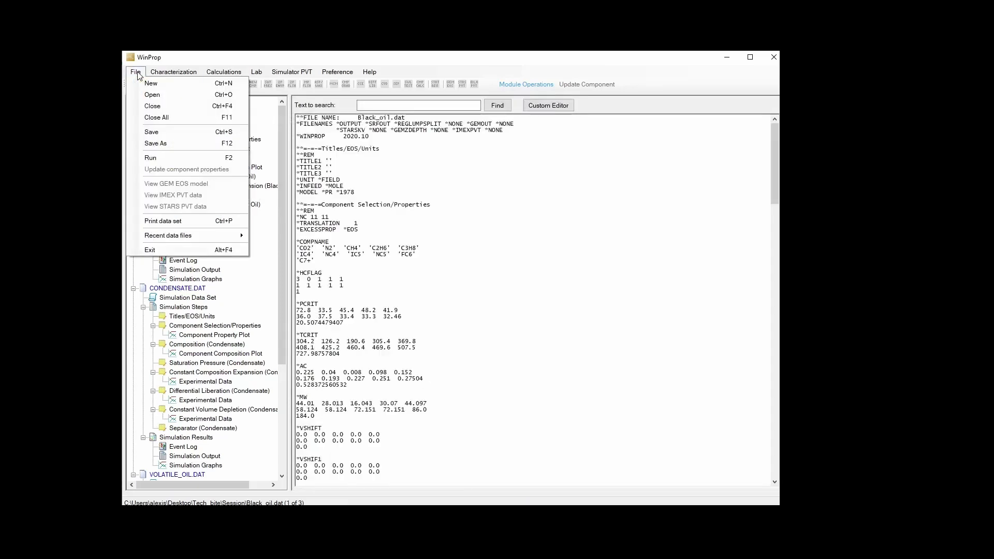
pyautogui.click(156, 143)
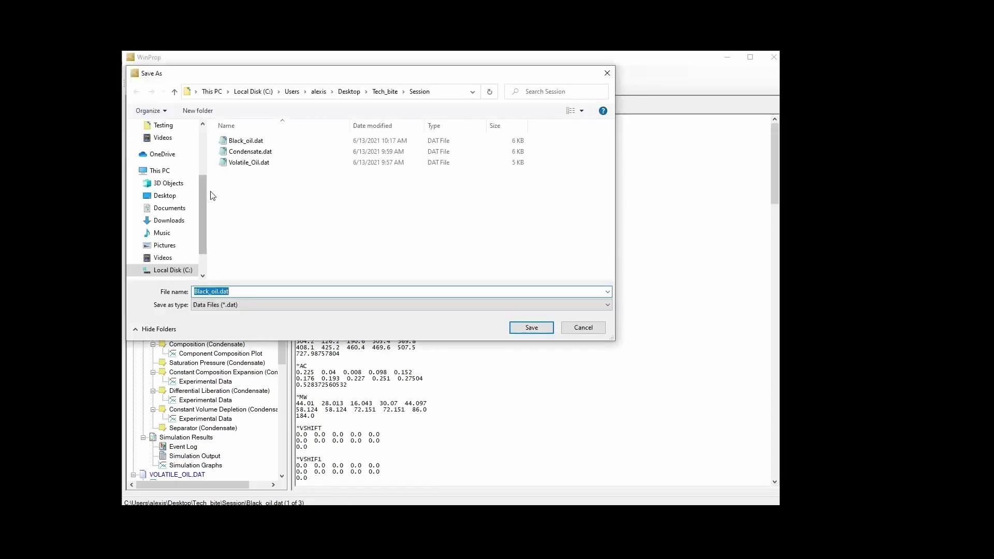
pyautogui.moveTo(220, 291); pyautogui.dragTo(177, 291)
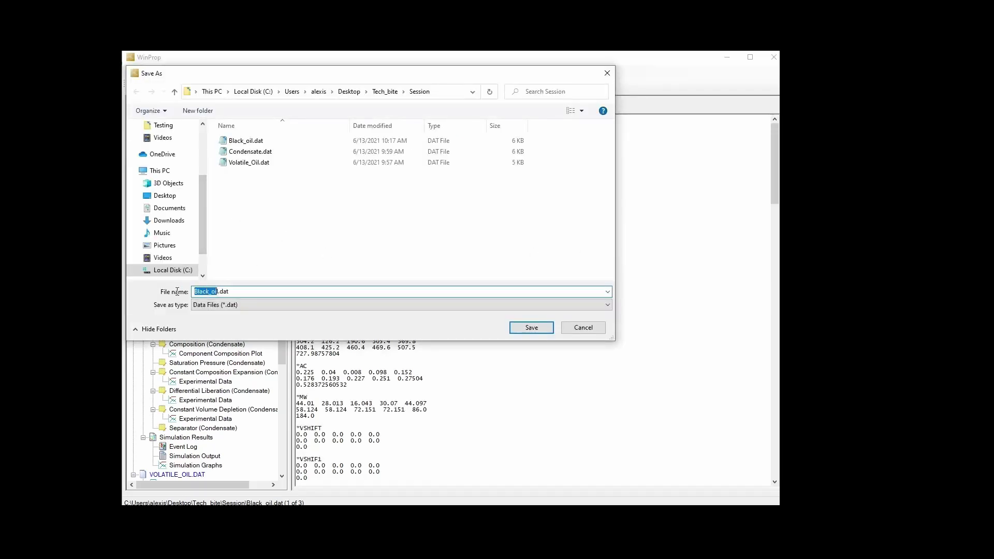
pyautogui.press('BackSpace')
pyautogui.write('Final')
pyautogui.press('Return')
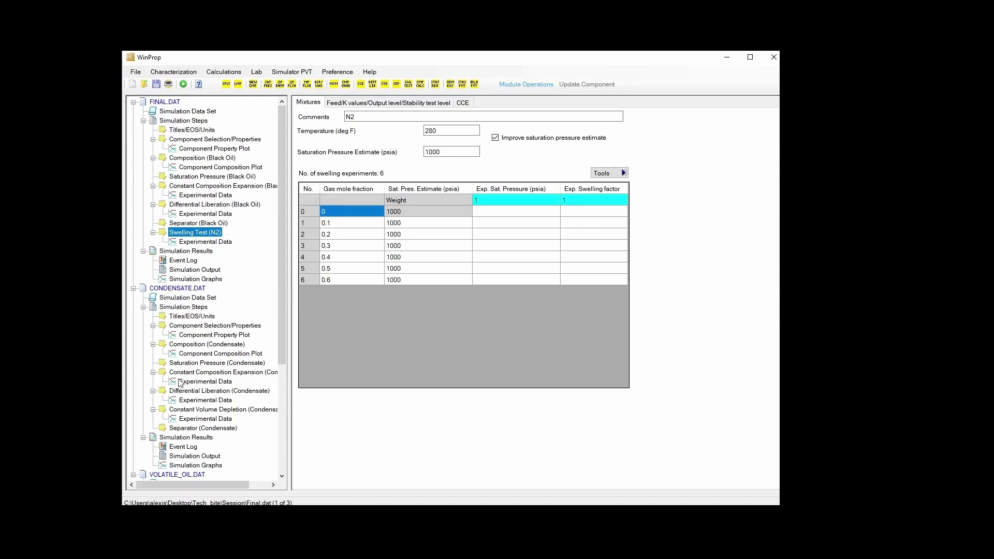
# Copy all calculation modules of VOLATILE_OIL.DAT, from Composition through Separator, using Module Operations.
pyautogui.scroll(-2, 182, 383)
pyautogui.click(193, 446)
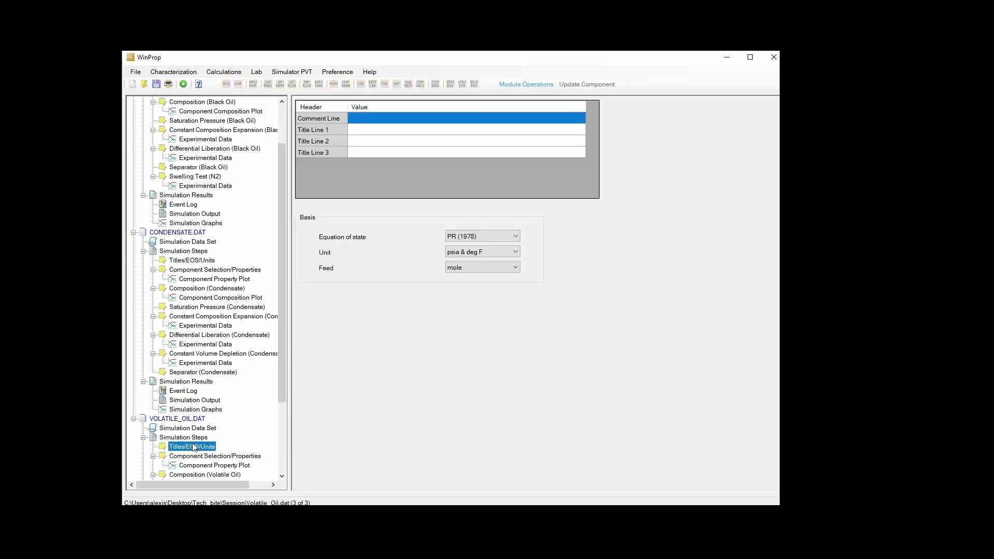
pyautogui.click(526, 85)
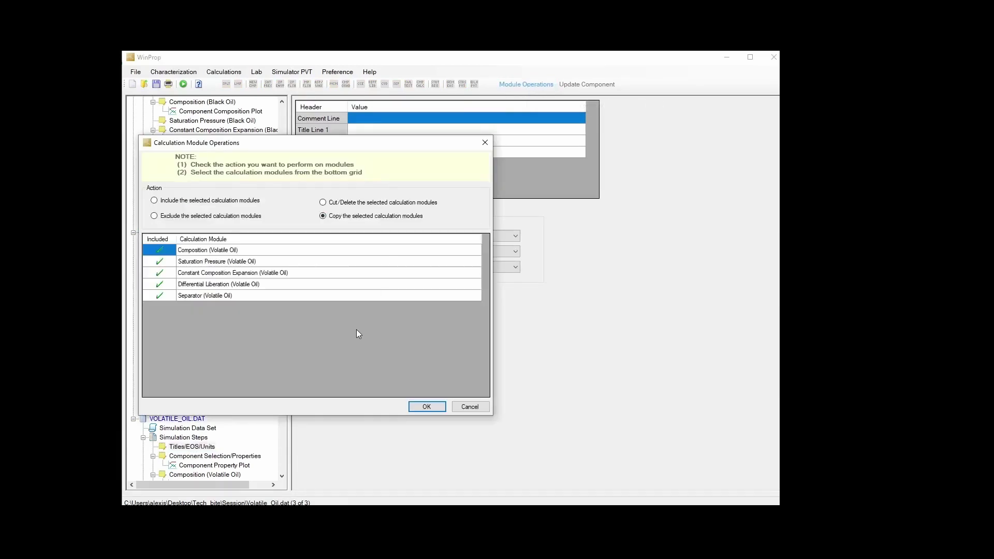
pyautogui.click(296, 250)
pyautogui.keyDown('shift'); pyautogui.click(277, 296); pyautogui.keyUp('shift')
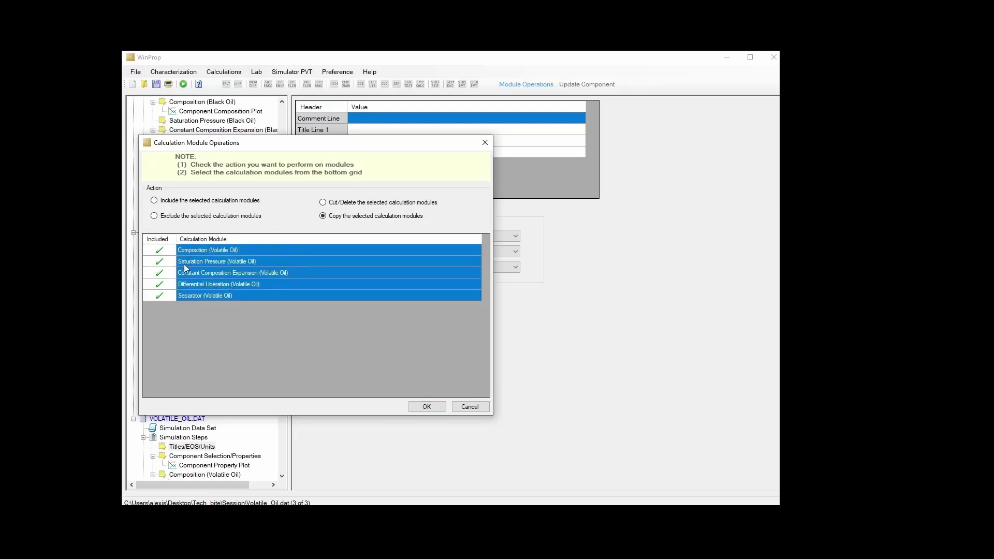
pyautogui.click(426, 406)
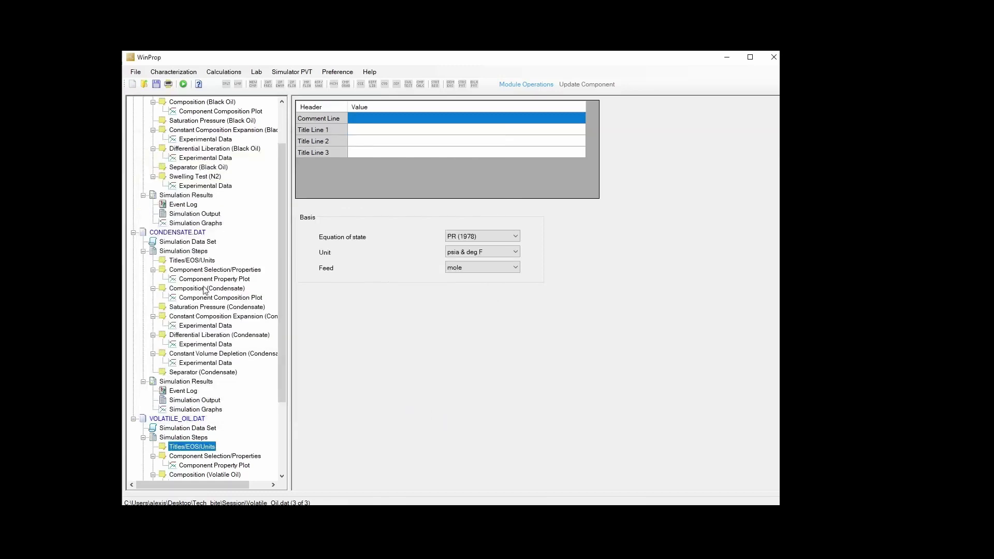
# Paste the copied volatile oil modules after Swelling Test (N2) in FINAL.DAT and keep the additions.
pyautogui.scroll(2, 205, 268)
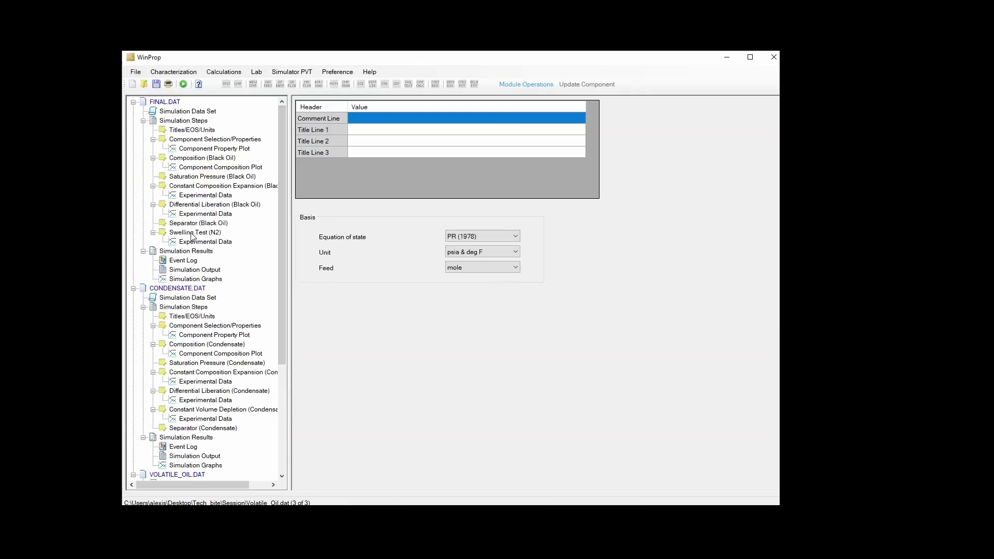
pyautogui.rightClick(192, 234)
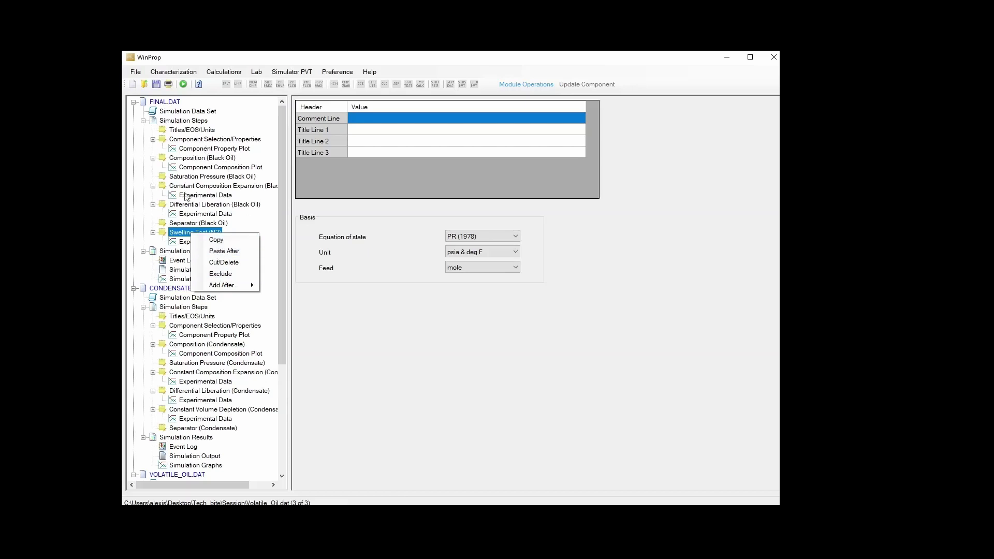
pyautogui.click(231, 254)
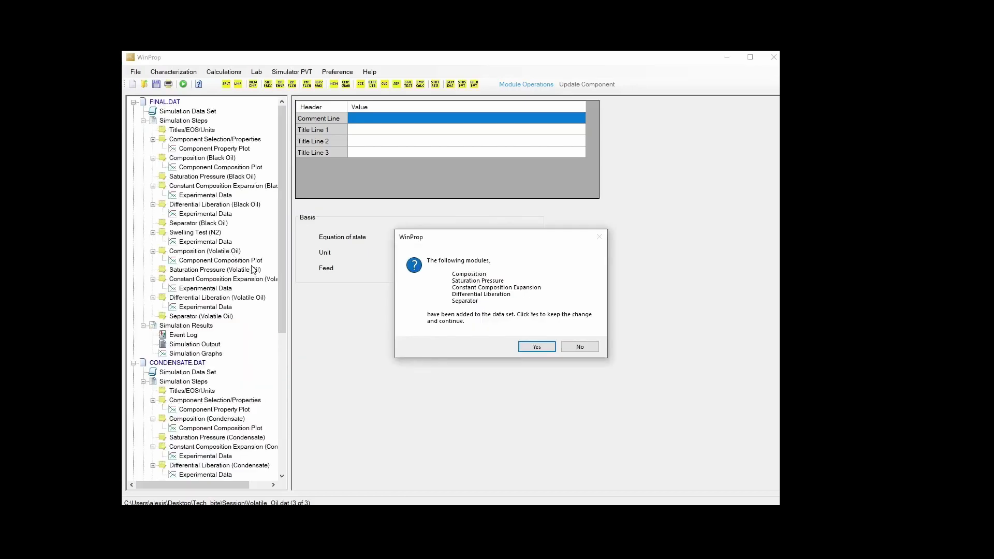
pyautogui.click(537, 346)
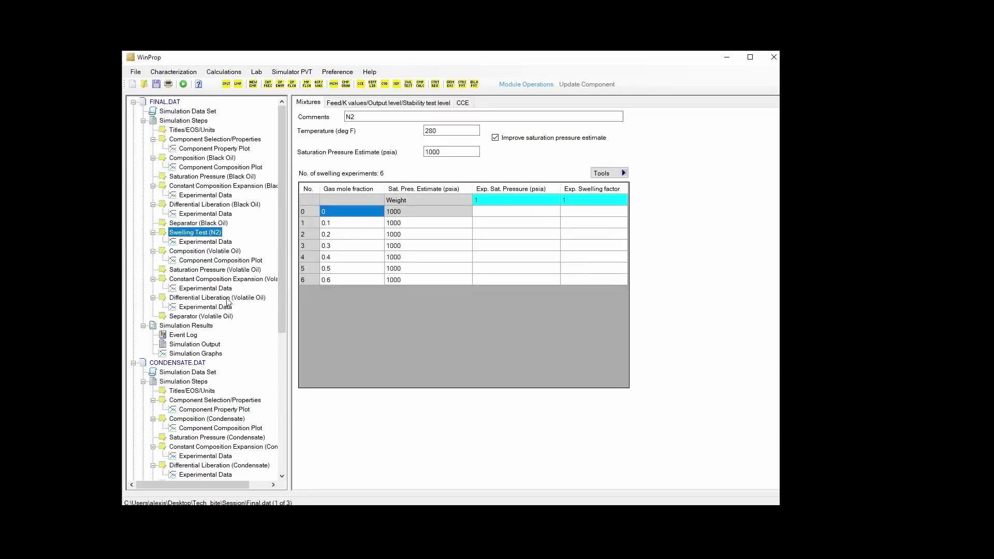
# Copy all calculation modules of CONDENSATE.DAT, from Composition through Separator, using Module Operations.
pyautogui.scroll(-6, 211, 321)
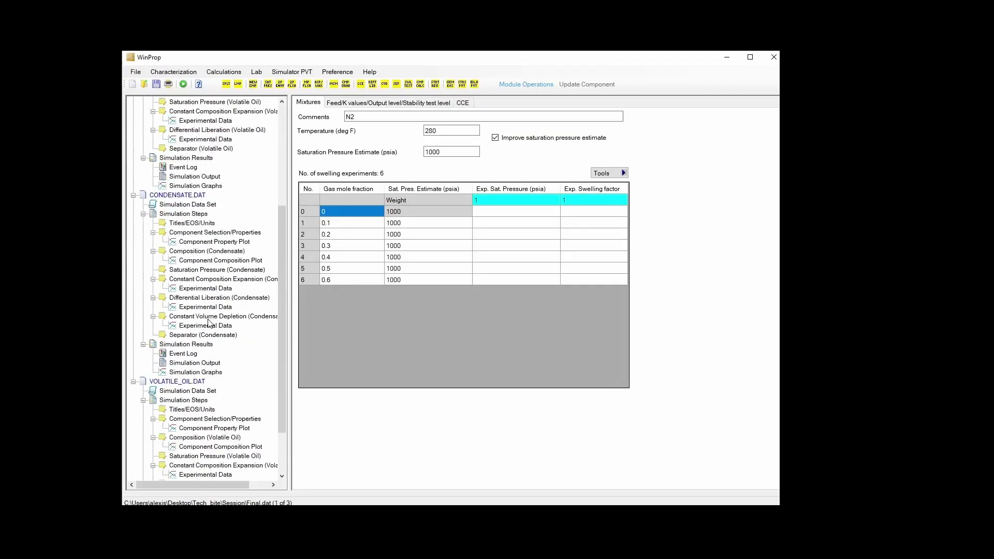
pyautogui.rightClick(183, 234)
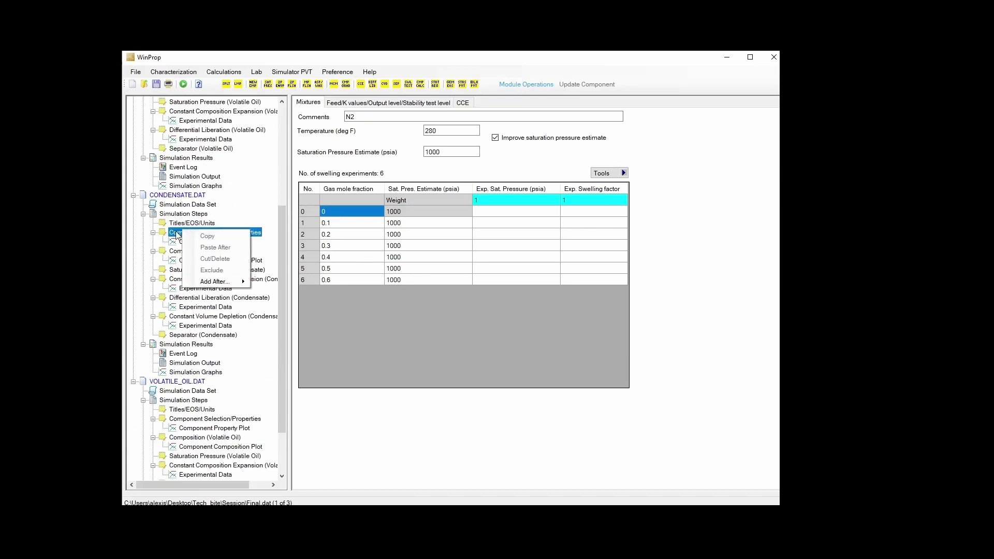
pyautogui.click(176, 236)
pyautogui.click(526, 84)
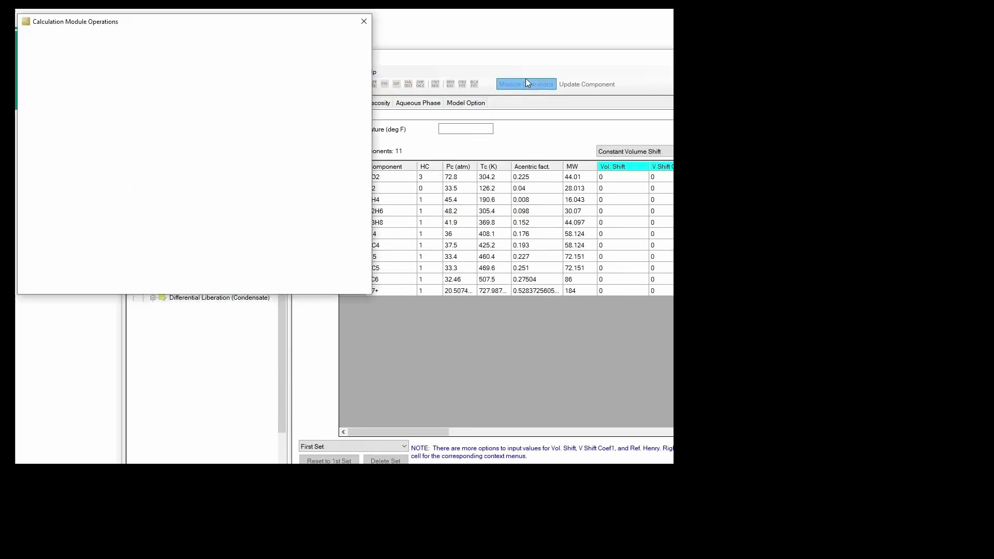
pyautogui.click(184, 133)
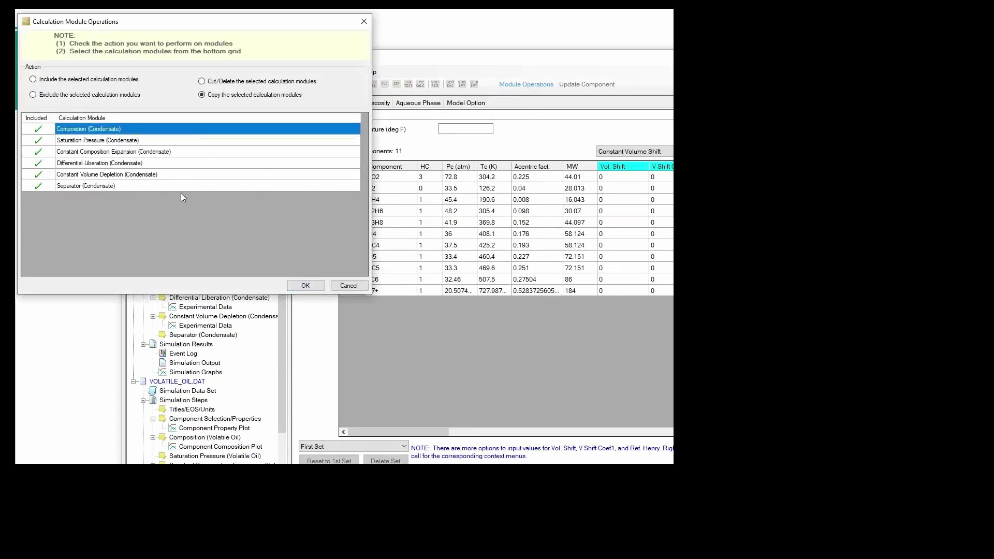
pyautogui.keyDown('shift'); pyautogui.click(176, 185); pyautogui.keyUp('shift')
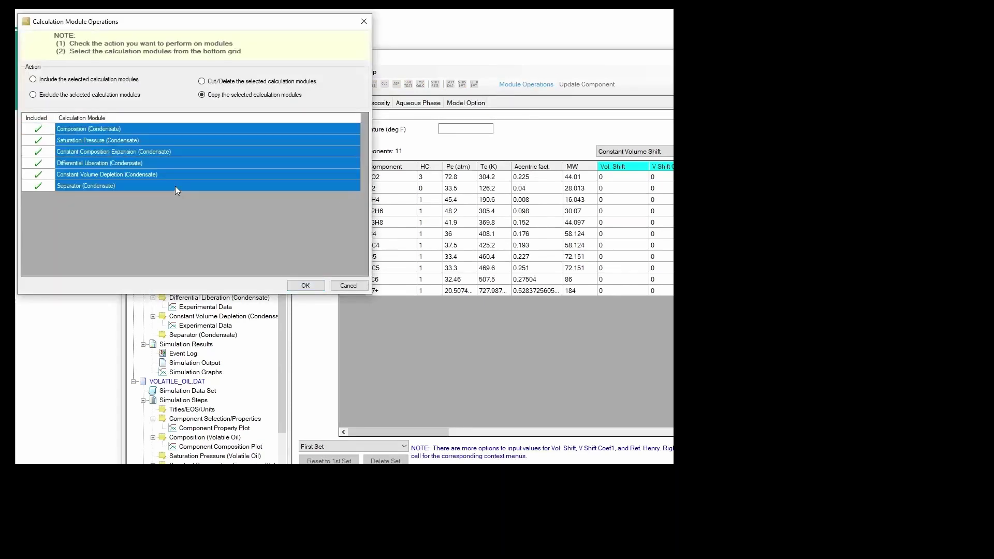
pyautogui.click(310, 287)
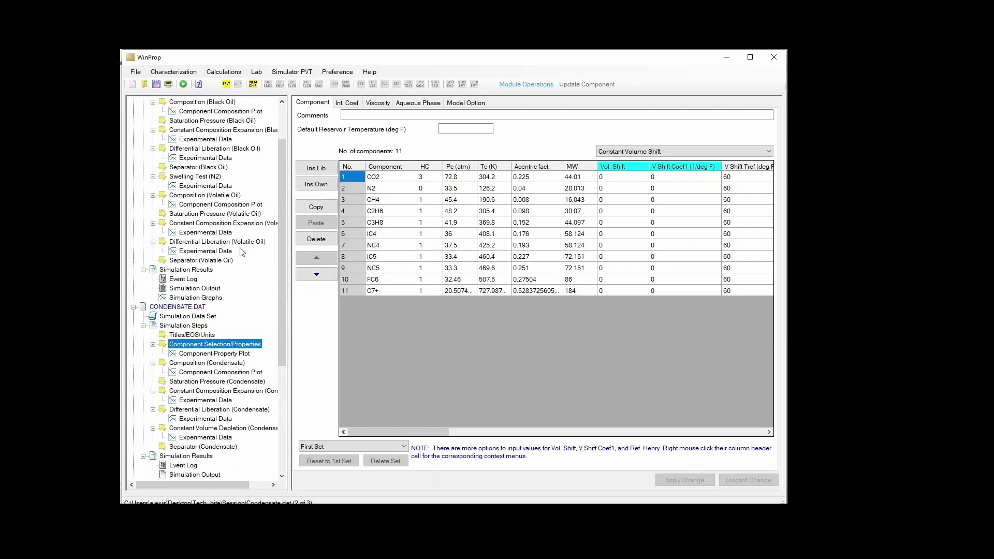
# Paste the copied condensate modules after Separator (Volatile Oil) in FINAL.DAT and keep the additions.
pyautogui.scroll(2, 241, 252)
pyautogui.rightClick(224, 318)
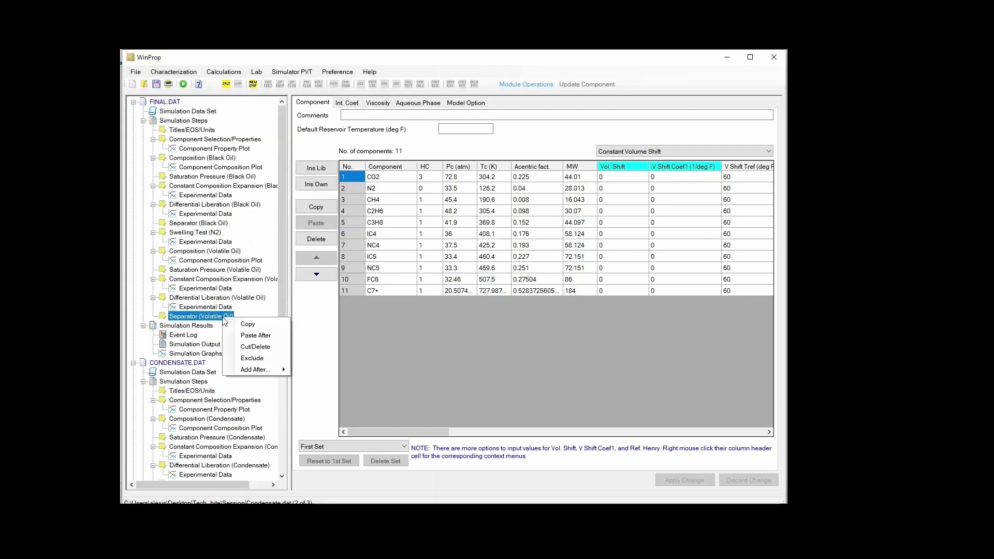
pyautogui.click(252, 336)
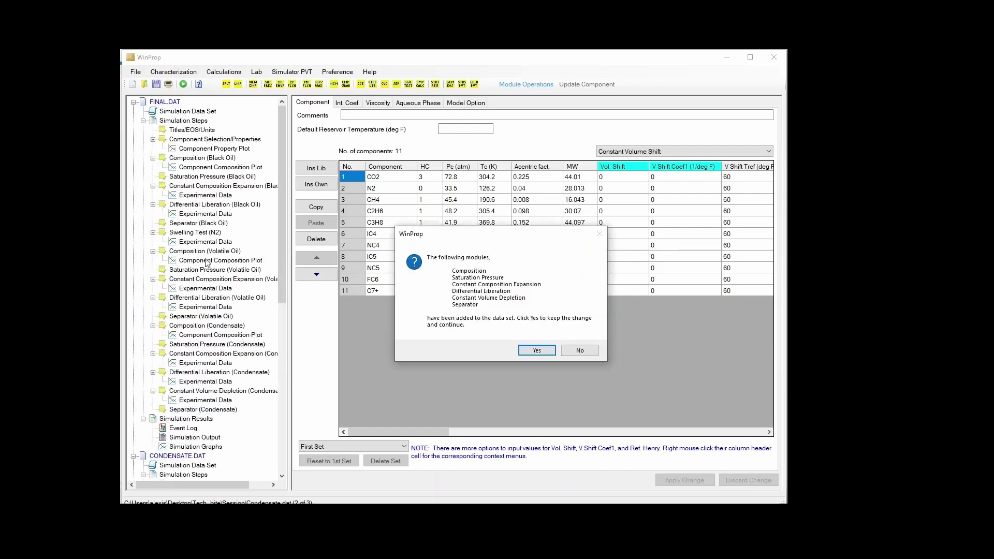
pyautogui.click(536, 350)
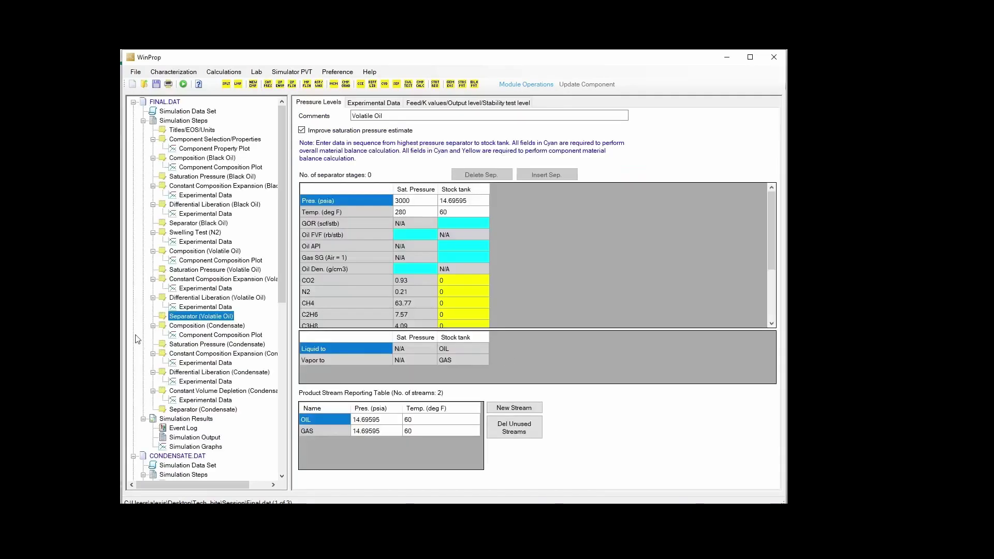
# Close the CONDENSATE.DAT and VOLATILE_OIL.DAT data sets so only FINAL.DAT stays open.
pyautogui.scroll(-6, 197, 324)
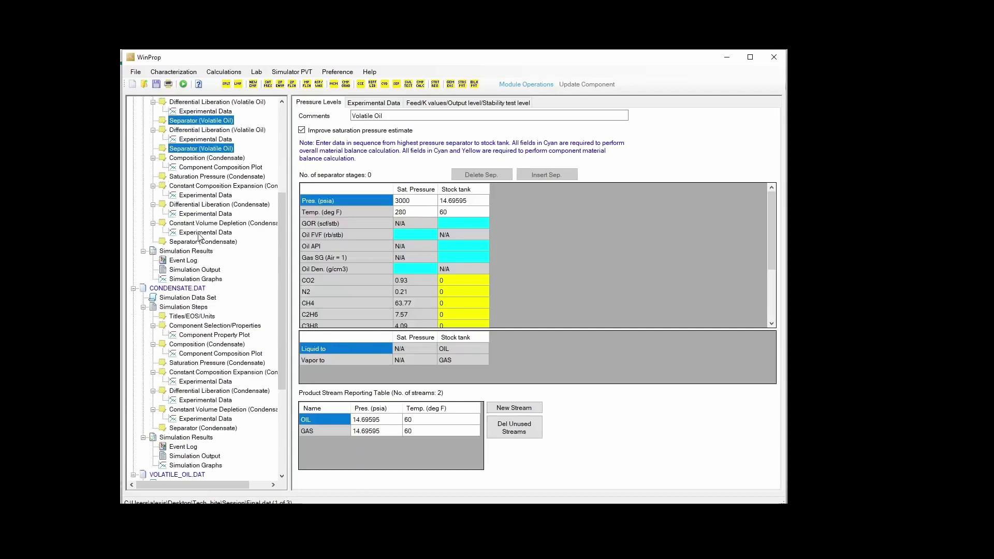
pyautogui.scroll(5, 226, 169)
pyautogui.scroll(-5, 220, 348)
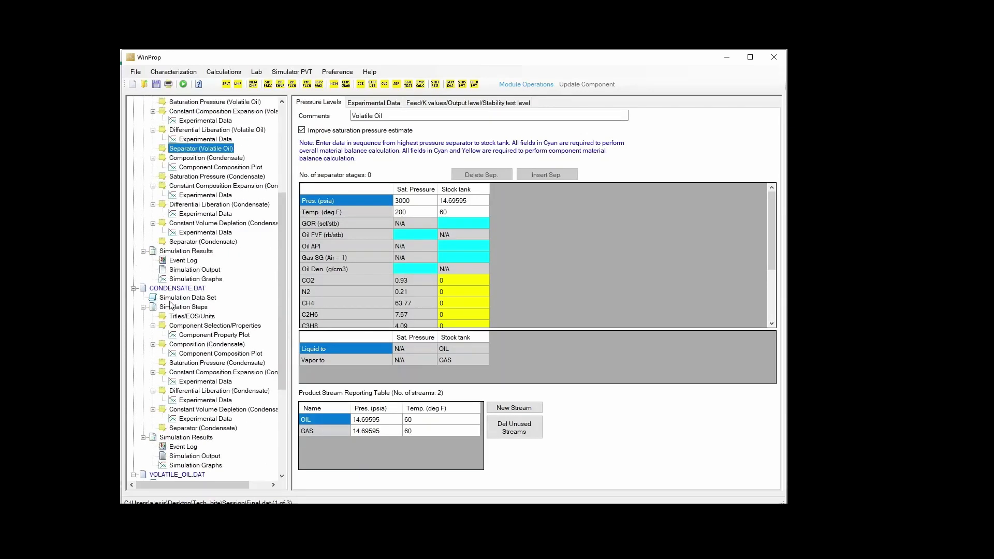
pyautogui.rightClick(170, 291)
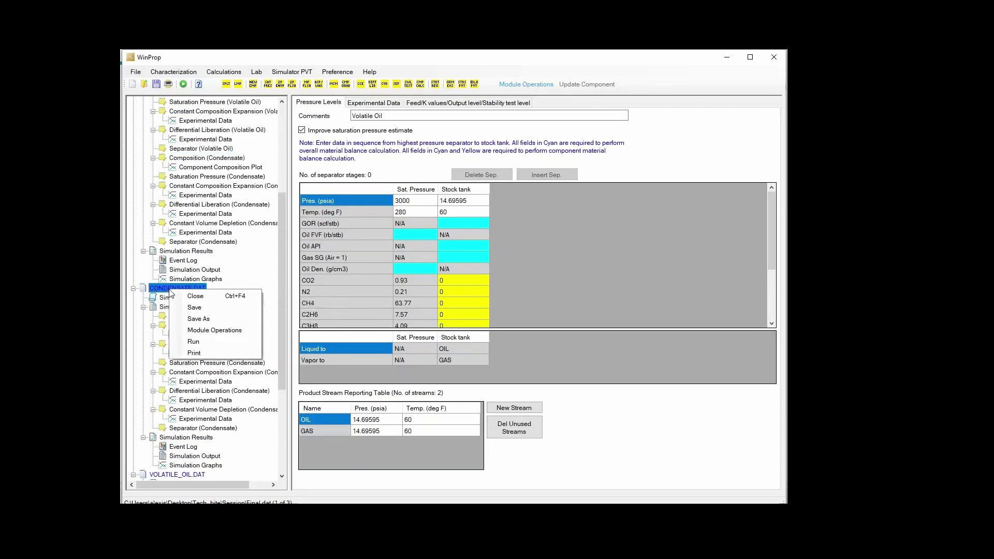
pyautogui.click(198, 297)
pyautogui.click(181, 429)
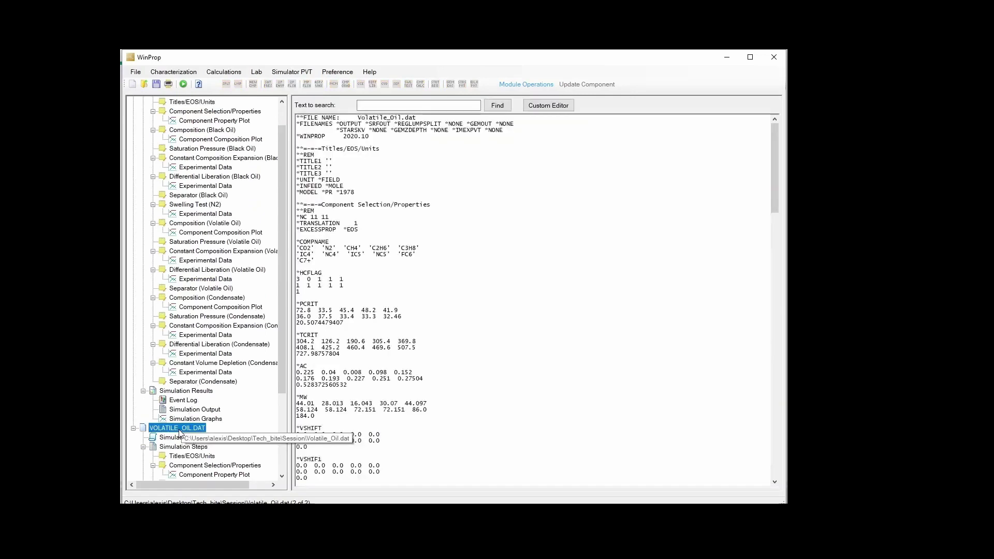
pyautogui.rightClick(180, 430)
pyautogui.click(191, 436)
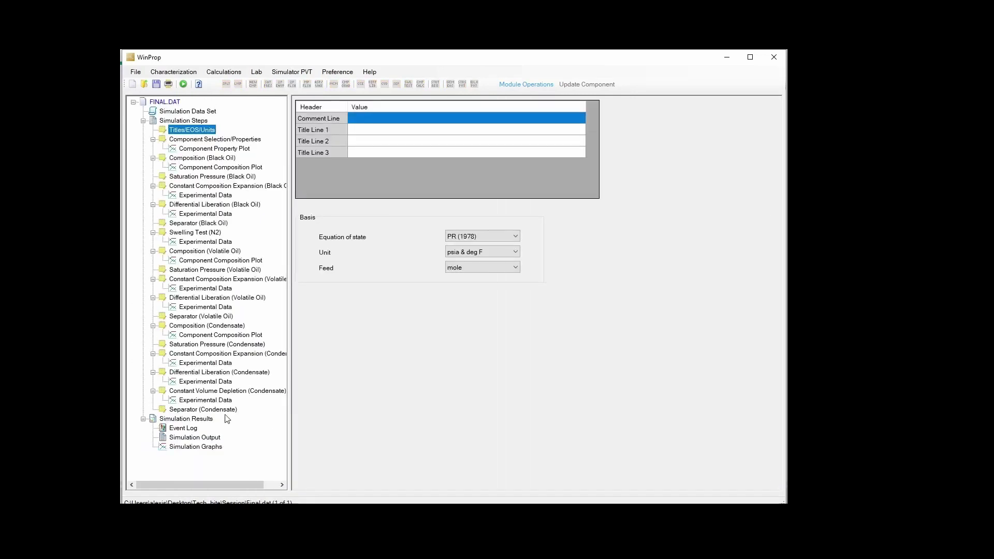
# Save and run FINAL.DAT, and view the Condensate CCE, Condensate Dif. Lib. and Black Oil Dif. Lib. graphs.
pyautogui.click(156, 84)
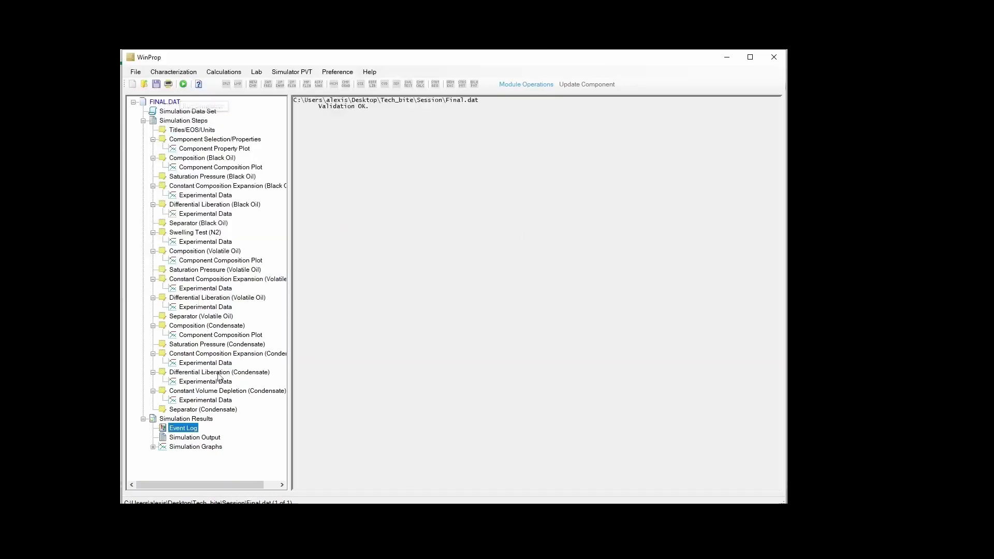
pyautogui.click(154, 448)
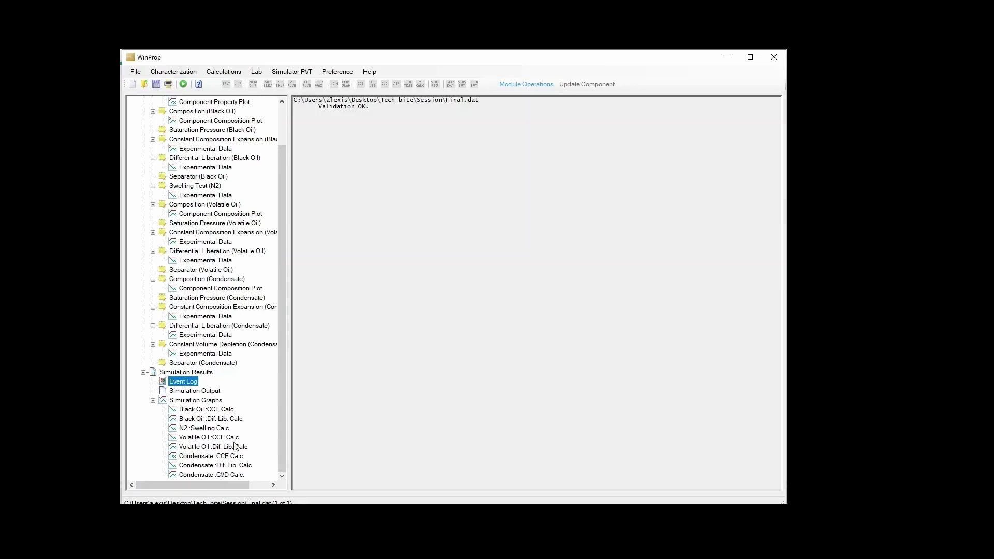
pyautogui.click(206, 457)
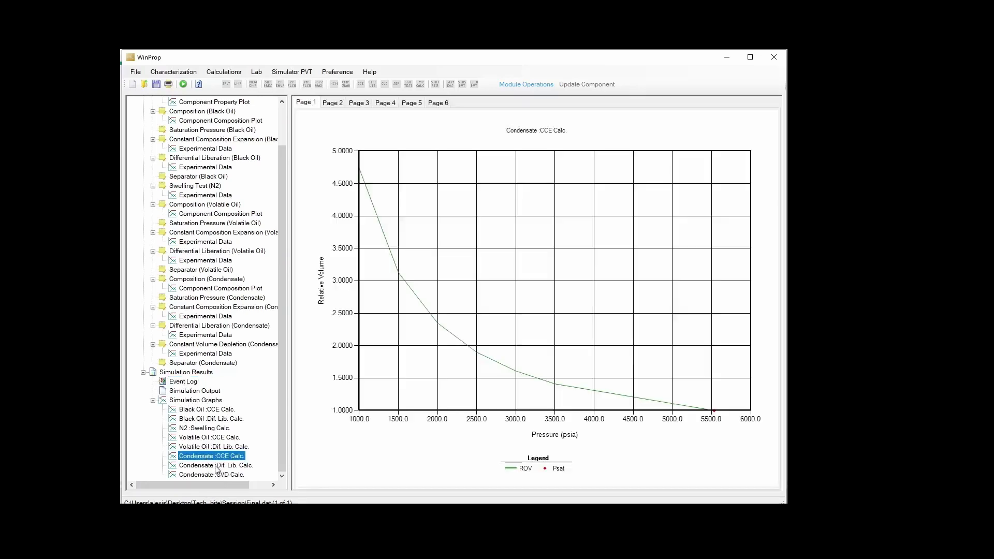
pyautogui.click(216, 466)
pyautogui.click(214, 419)
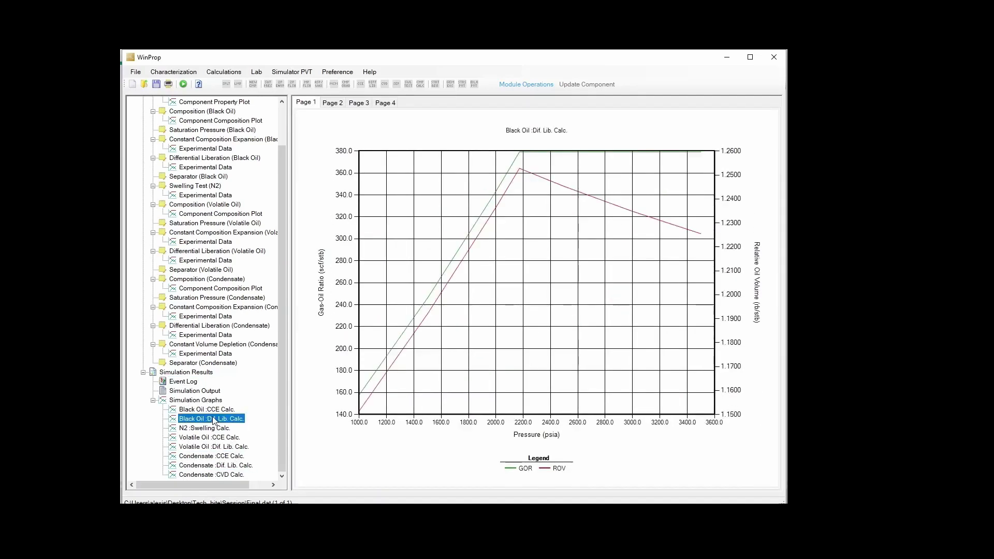
# Review the Swelling Test (N2) inputs and the primary and secondary fluids in Composition (Black Oil).
pyautogui.scroll(2, 224, 269)
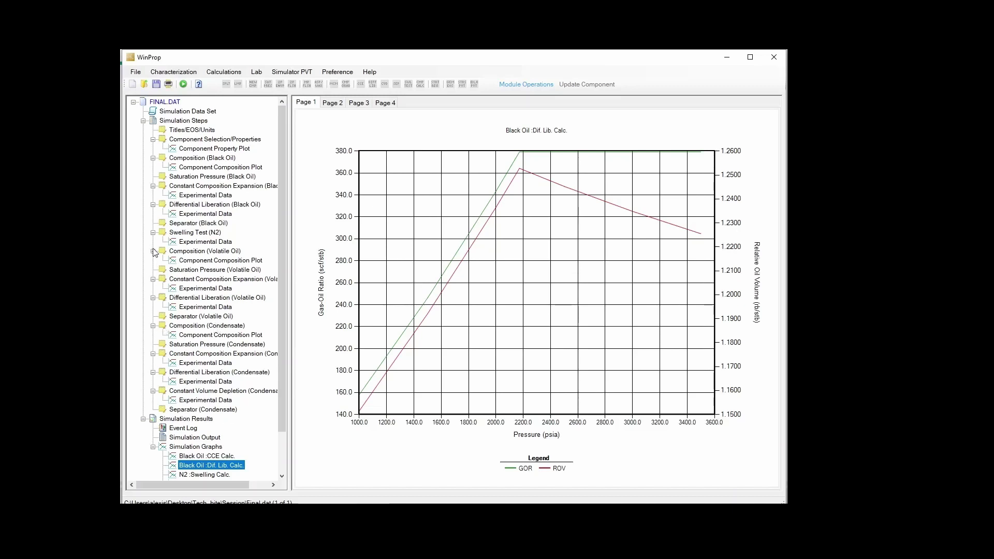
pyautogui.click(194, 232)
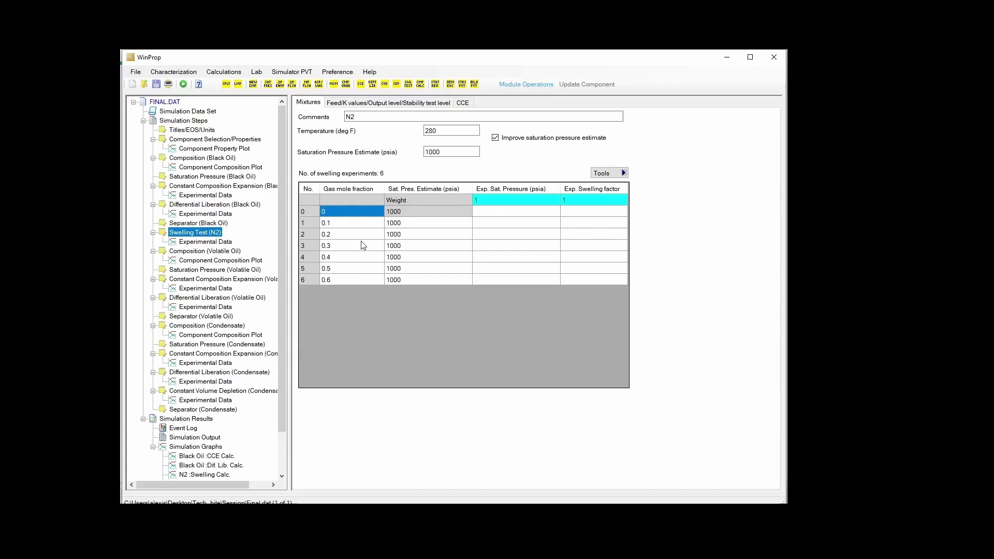
pyautogui.click(197, 158)
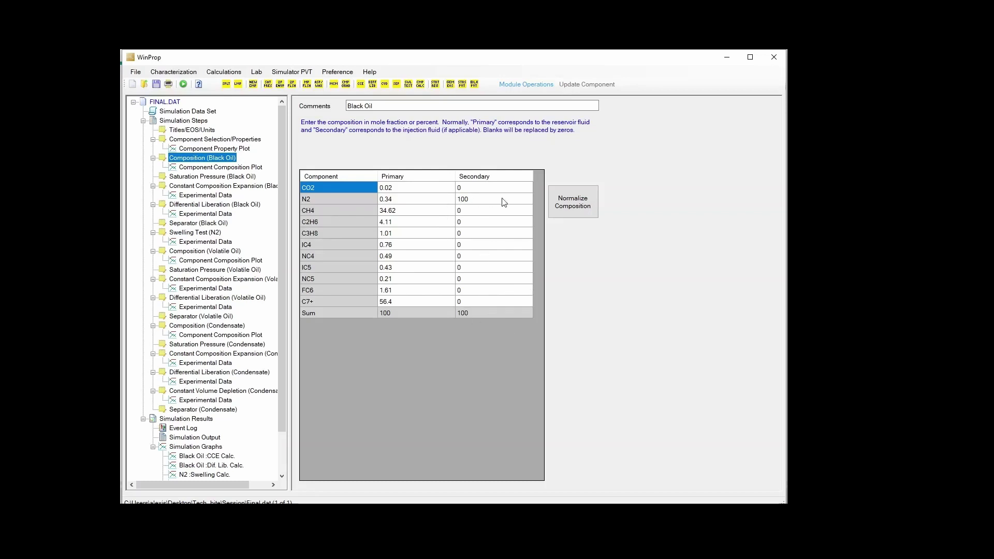
pyautogui.click(199, 234)
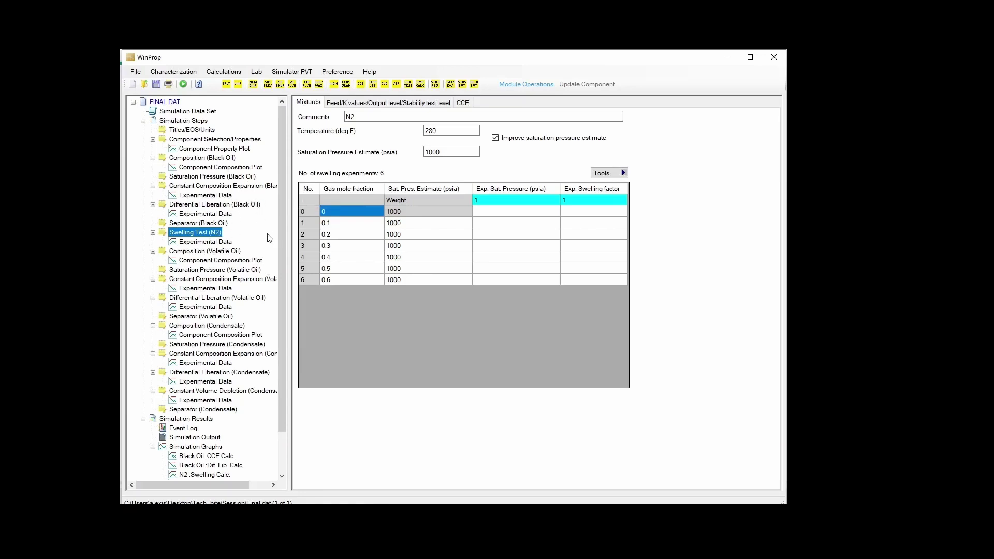
# Copy the Composition (Black Oil) module and paste it after Swelling Test (N2).
pyautogui.click(226, 160)
pyautogui.rightClick(223, 160)
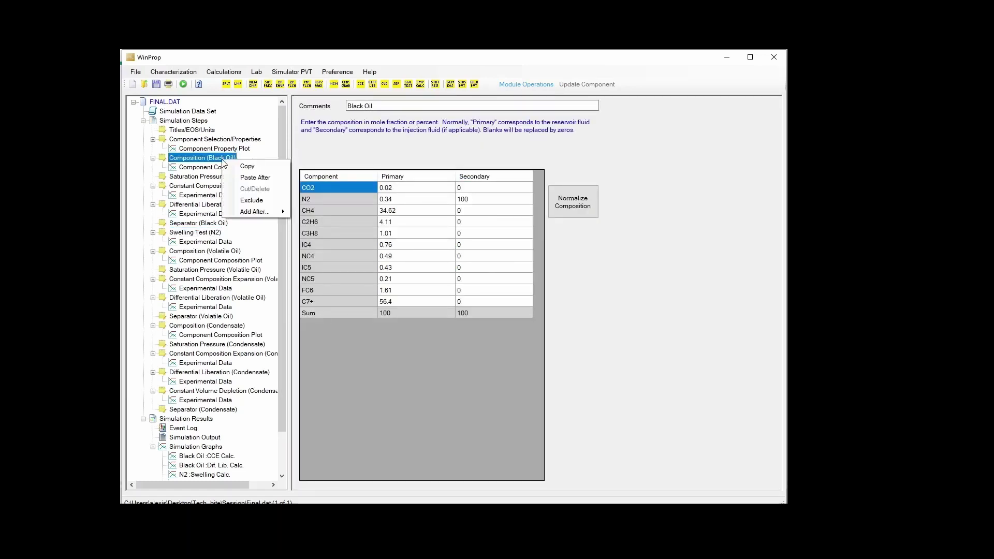
pyautogui.click(245, 172)
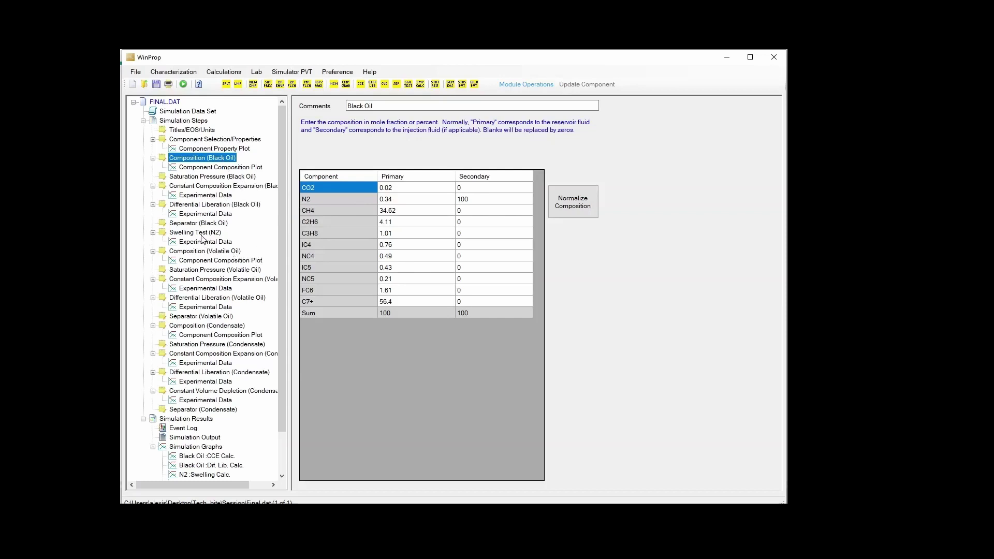
pyautogui.rightClick(202, 236)
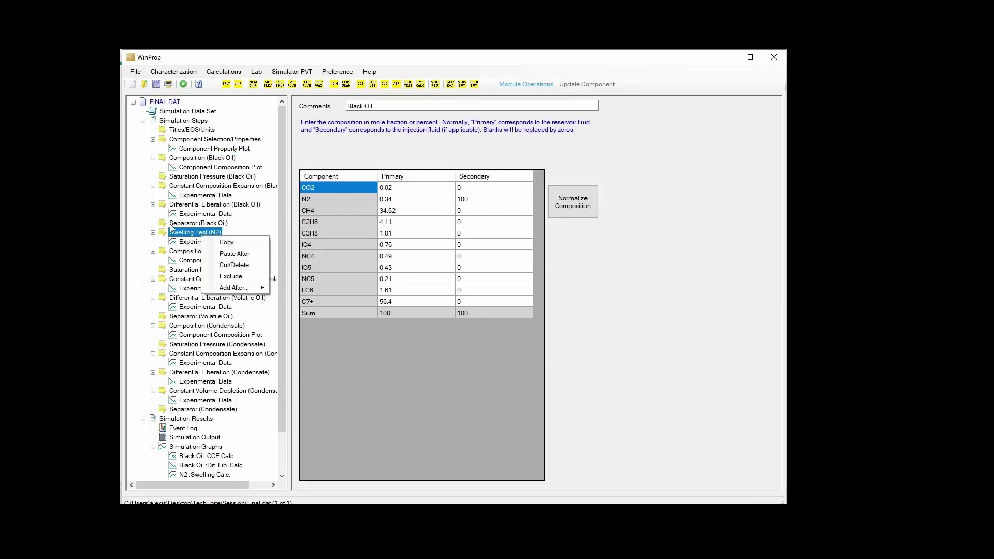
pyautogui.click(229, 254)
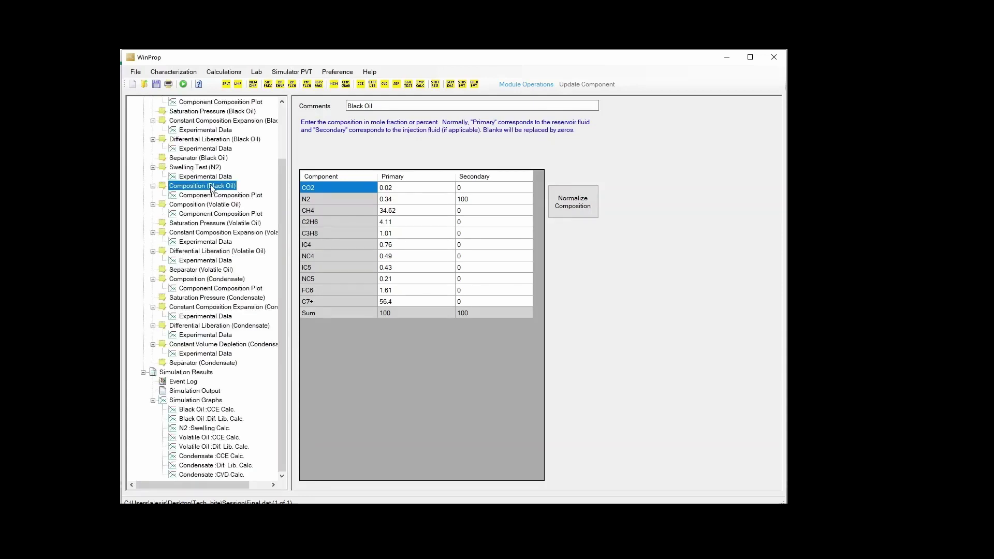
# Set the secondary composition of the pasted black oil module to 100 for CO2 and 0 for N2.
pyautogui.click(492, 189)
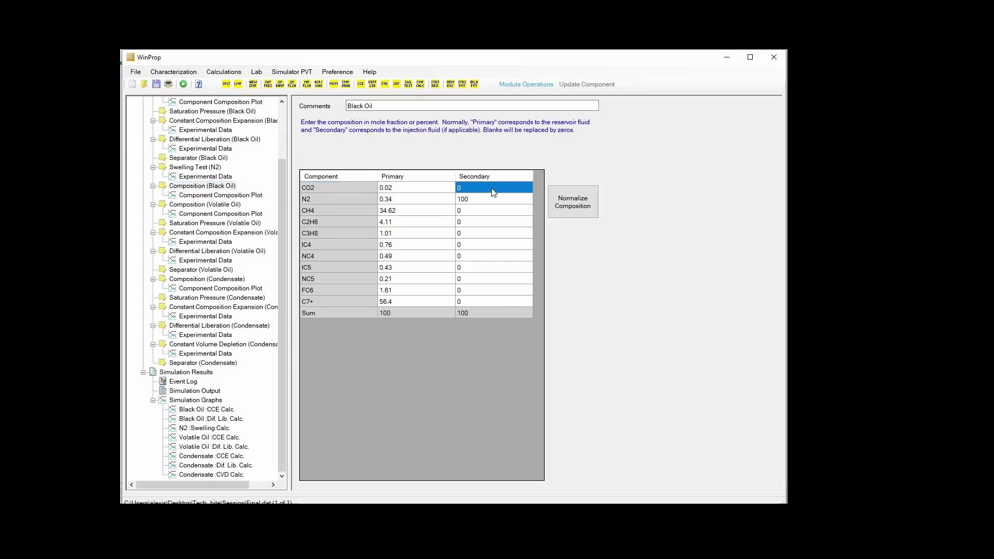
pyautogui.write('100')
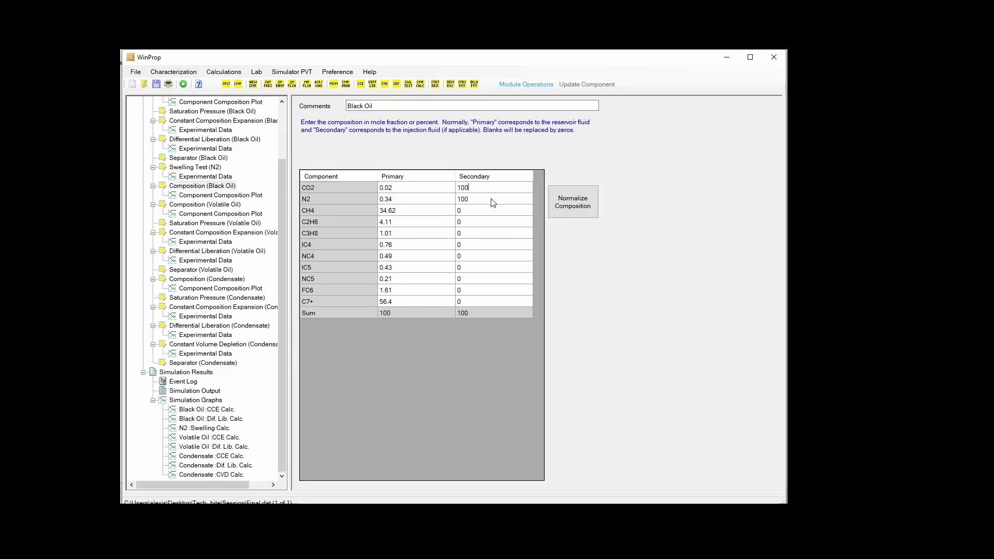
pyautogui.press('Return')
pyautogui.write('0')
# Copy the Swelling Test (N2) module and paste it after the second Composition (Black Oil).
pyautogui.click(205, 168)
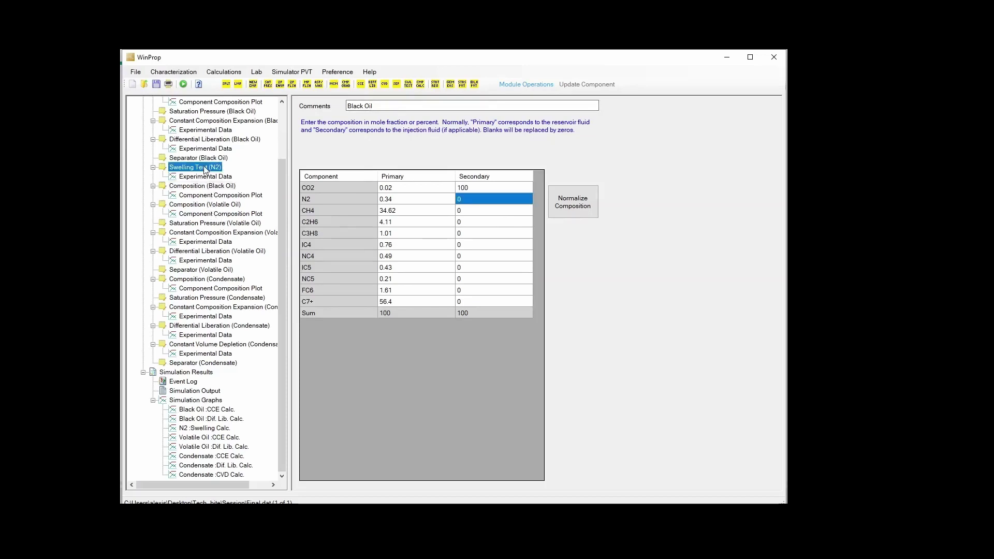
pyautogui.rightClick(206, 169)
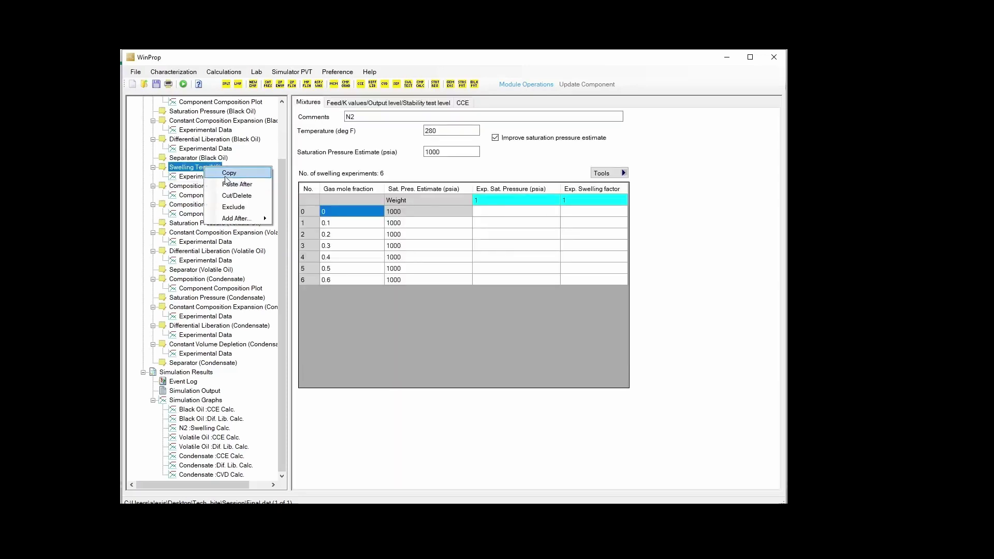
pyautogui.click(227, 176)
pyautogui.rightClick(205, 187)
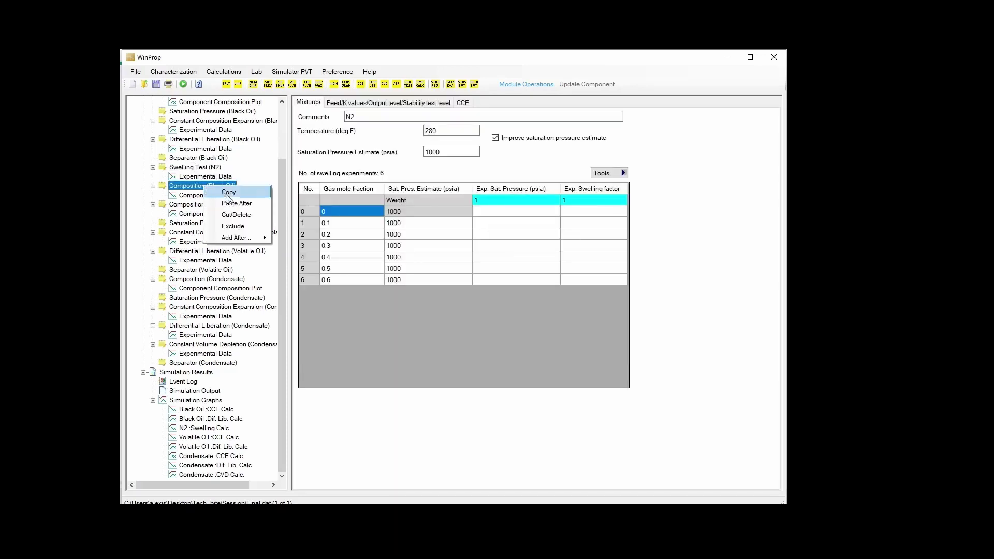
pyautogui.click(230, 203)
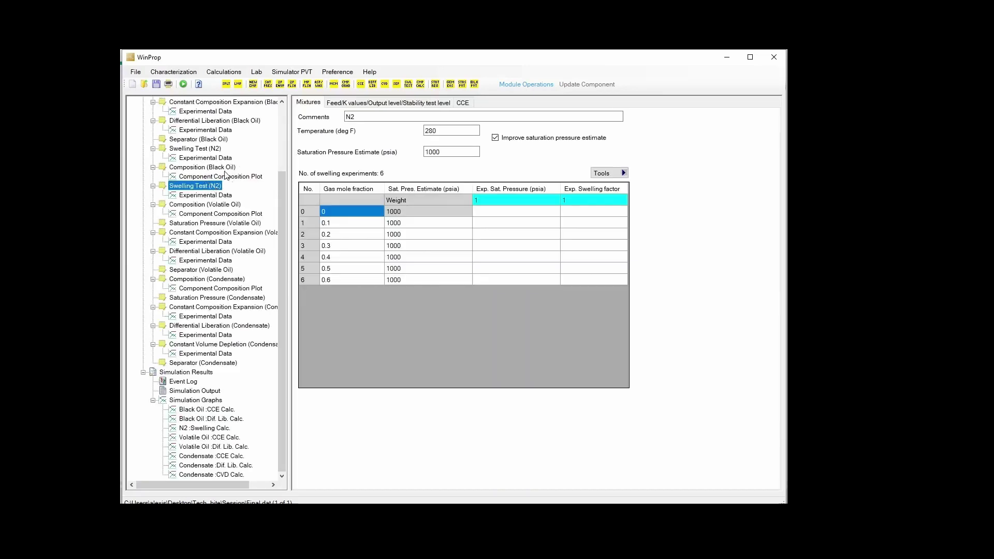
# Change the comment of the pasted swelling test to CO2.
pyautogui.click(352, 115)
pyautogui.press('BackSpace')
pyautogui.write('CO')
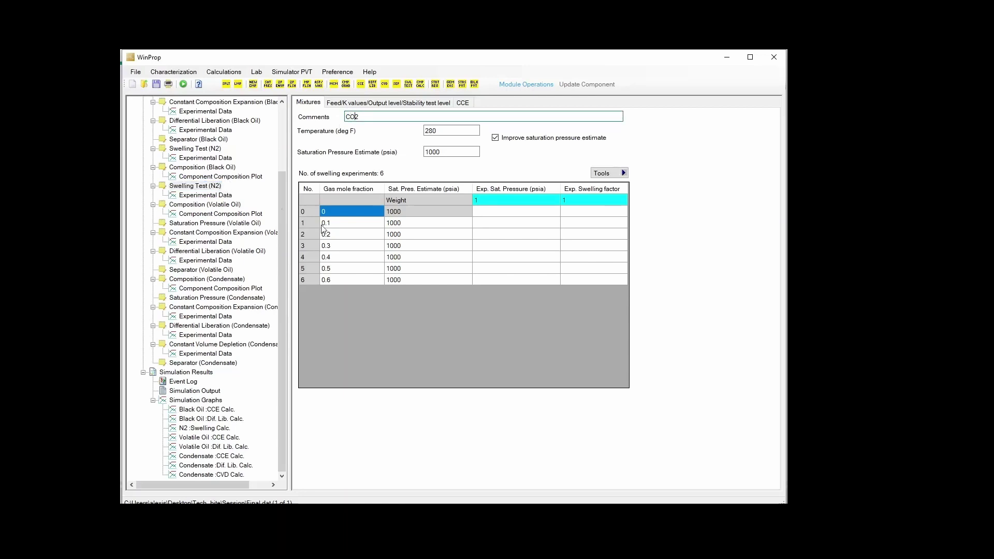
# Run the data set and compare the N2 and CO2 swelling calculation graphs.
pyautogui.click(183, 85)
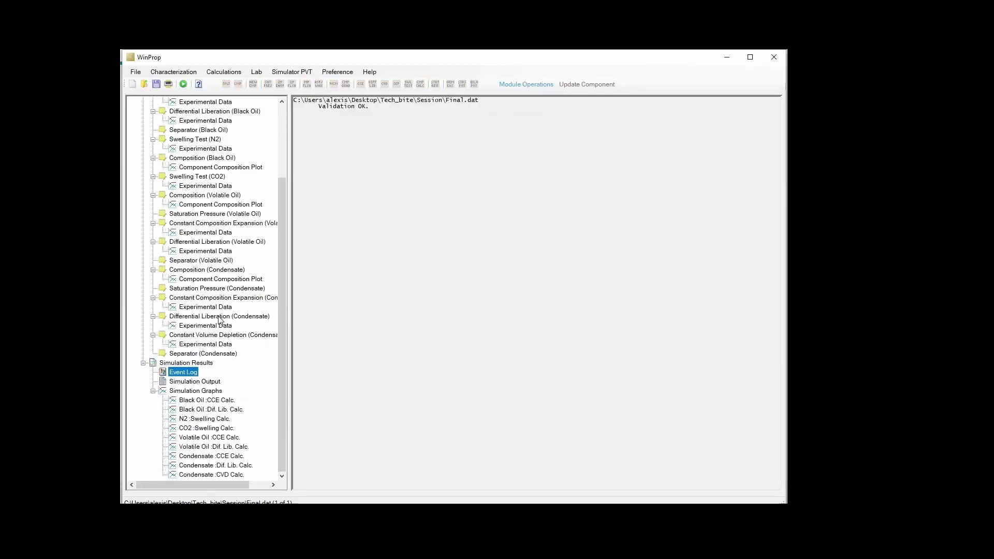
pyautogui.click(210, 419)
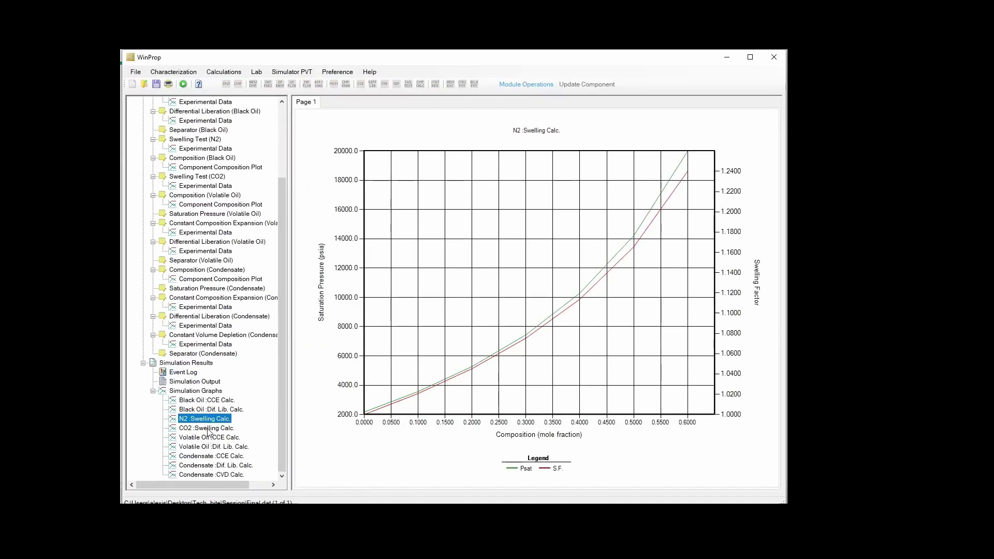
pyautogui.click(209, 428)
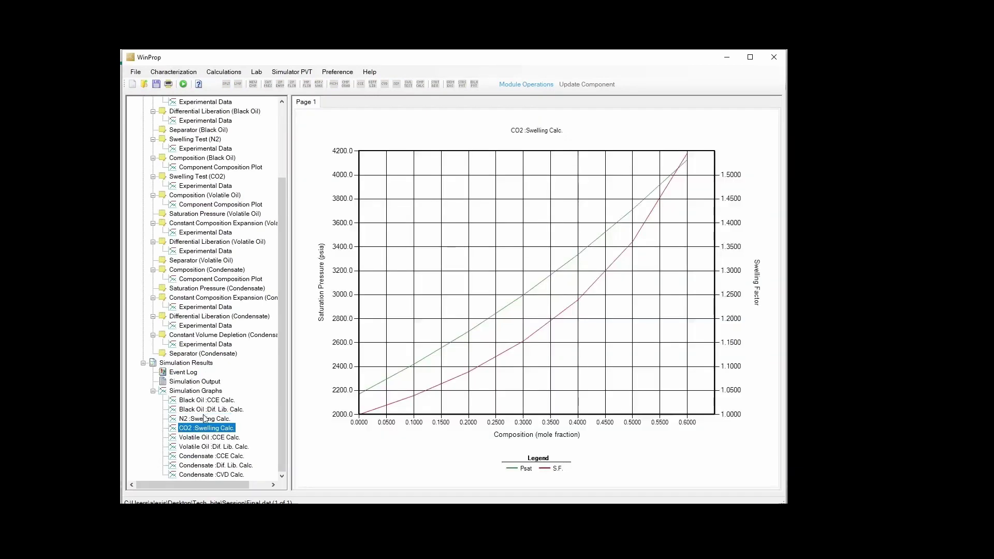
pyautogui.click(205, 419)
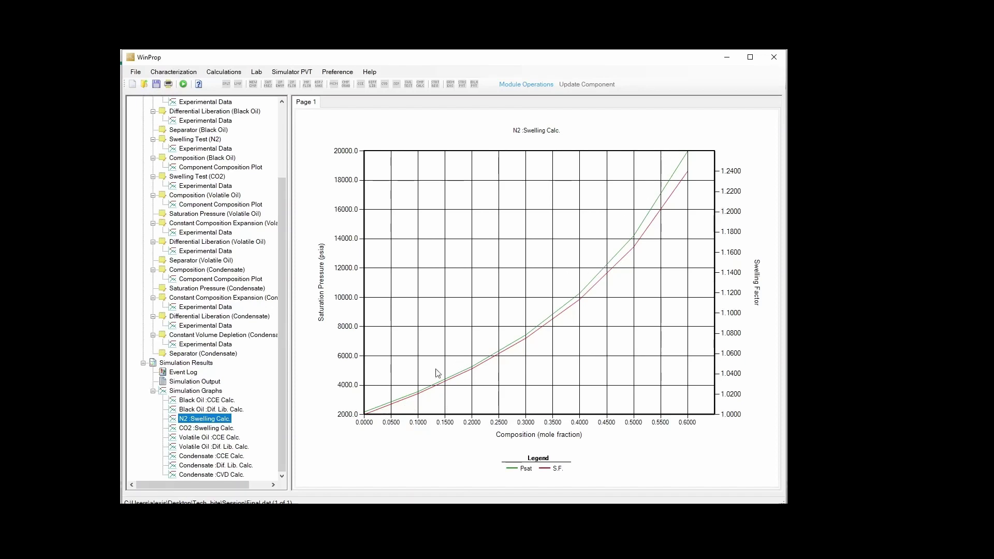
pyautogui.click(206, 429)
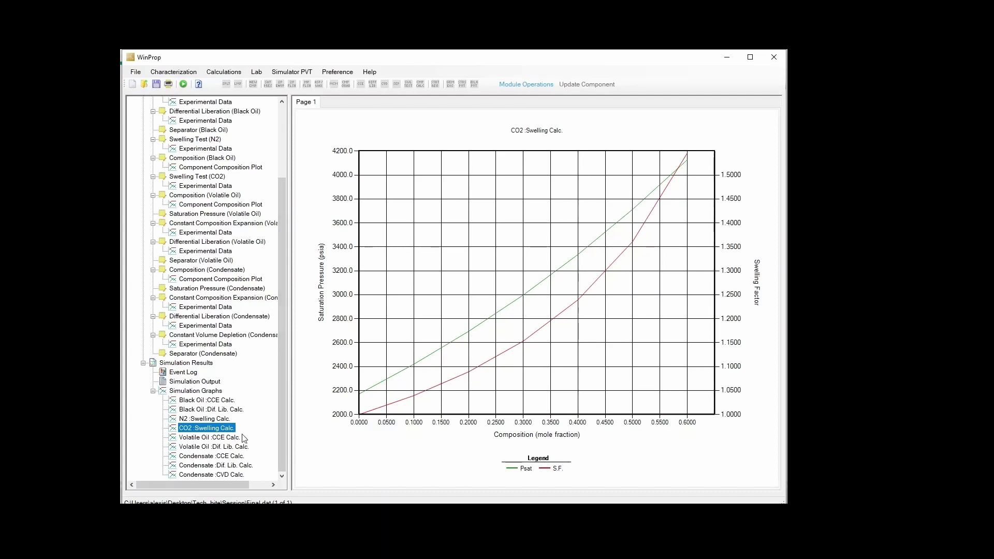
# Insert a Two-phase Envelope module directly after the first Composition (Black Oil), after Composition (Volatile Oil) and after Composition (Condensate).
pyautogui.scroll(4, 231, 319)
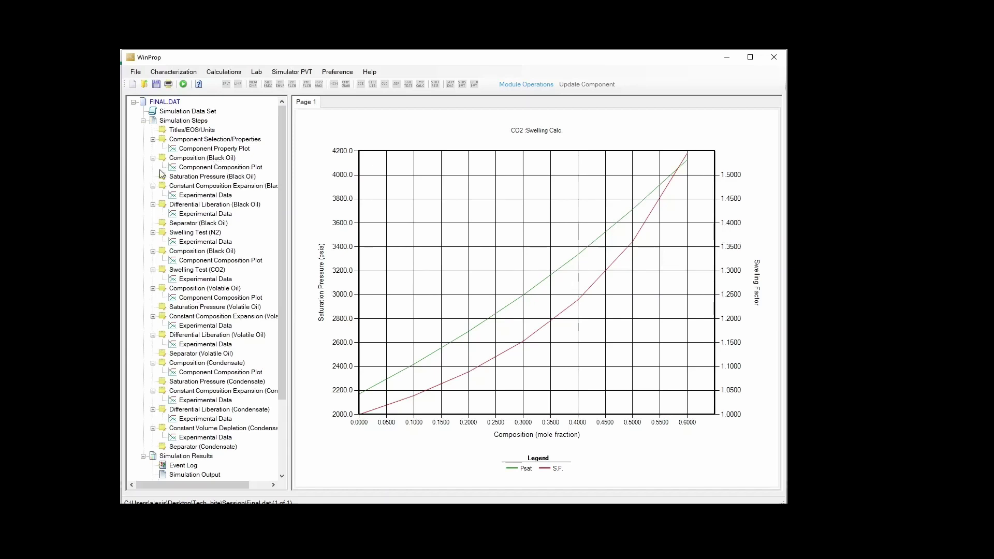
pyautogui.click(189, 159)
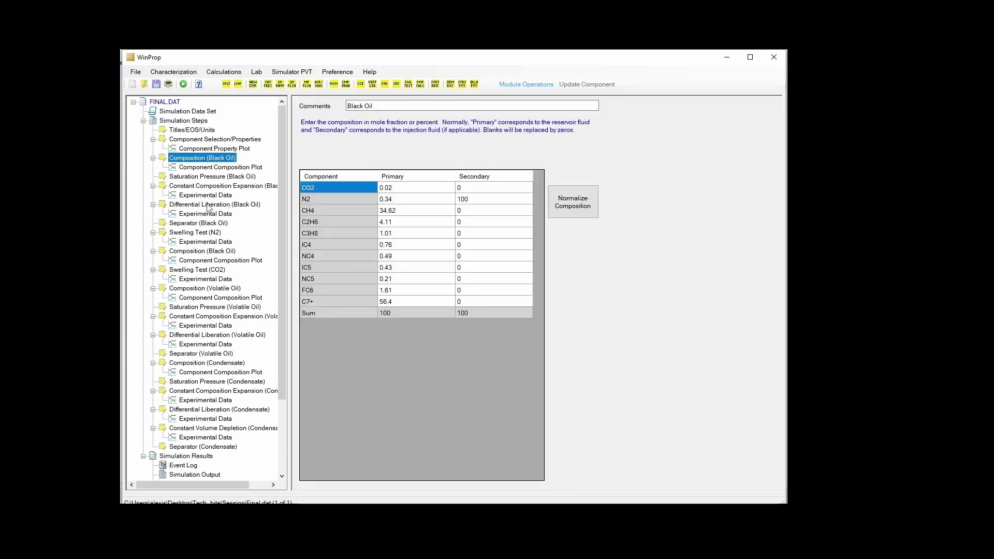
pyautogui.click(280, 84)
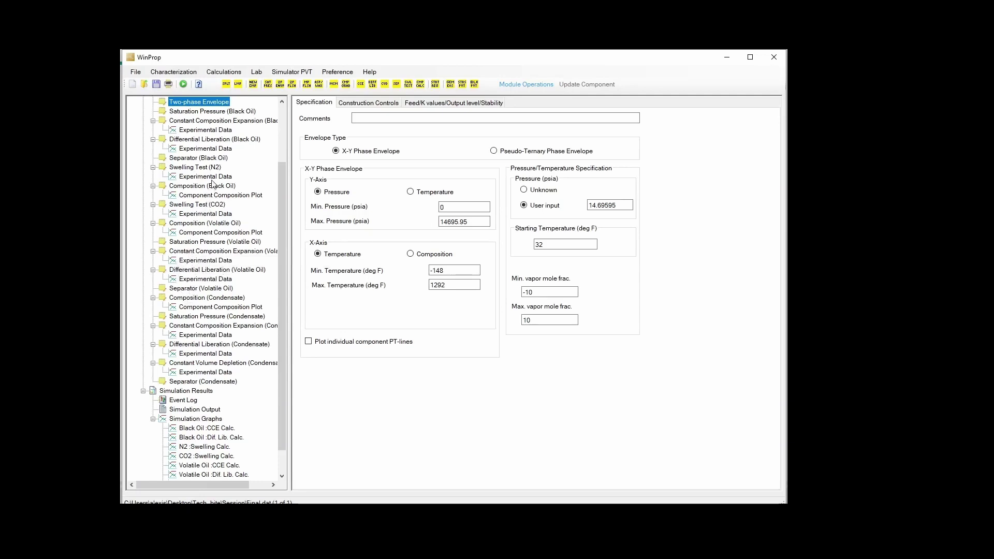
pyautogui.click(205, 224)
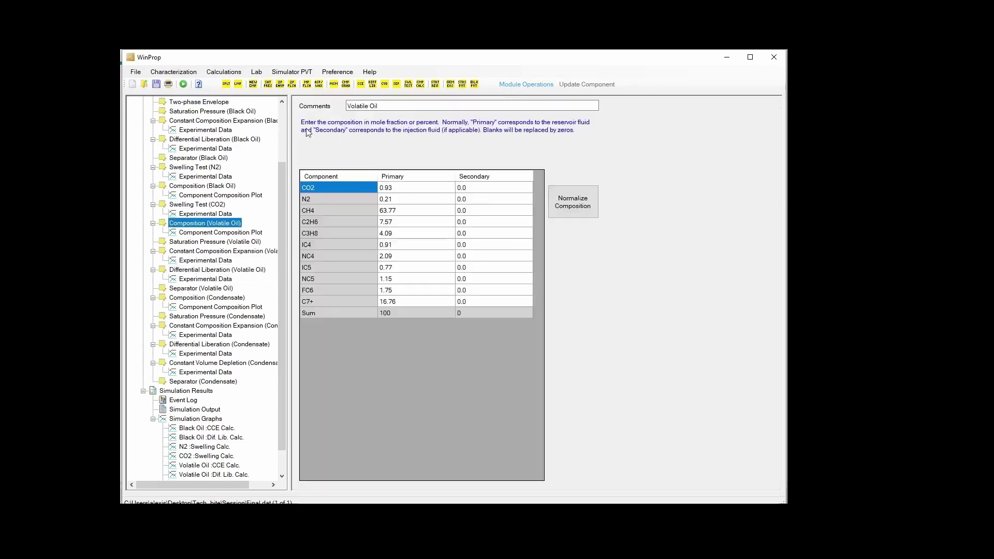
pyautogui.click(280, 85)
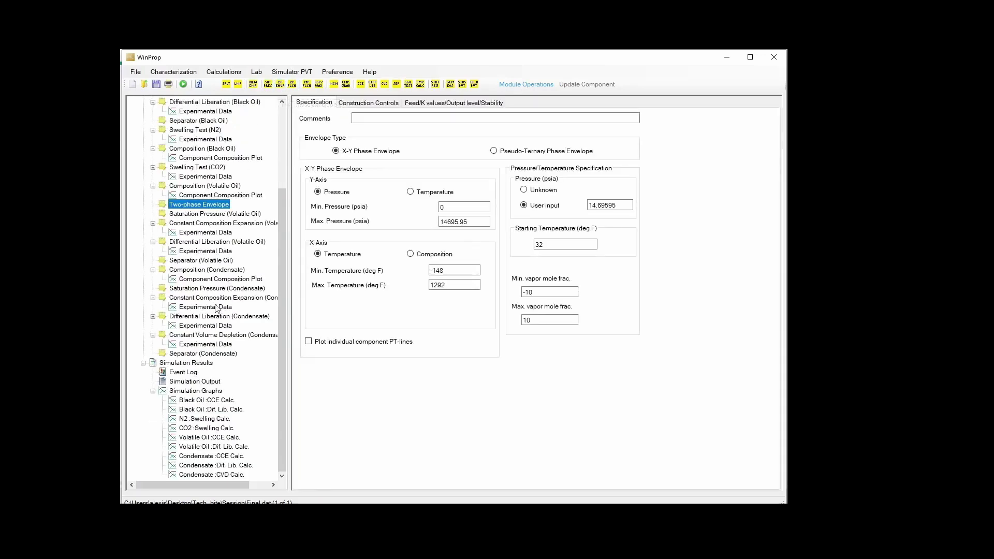
pyautogui.click(200, 270)
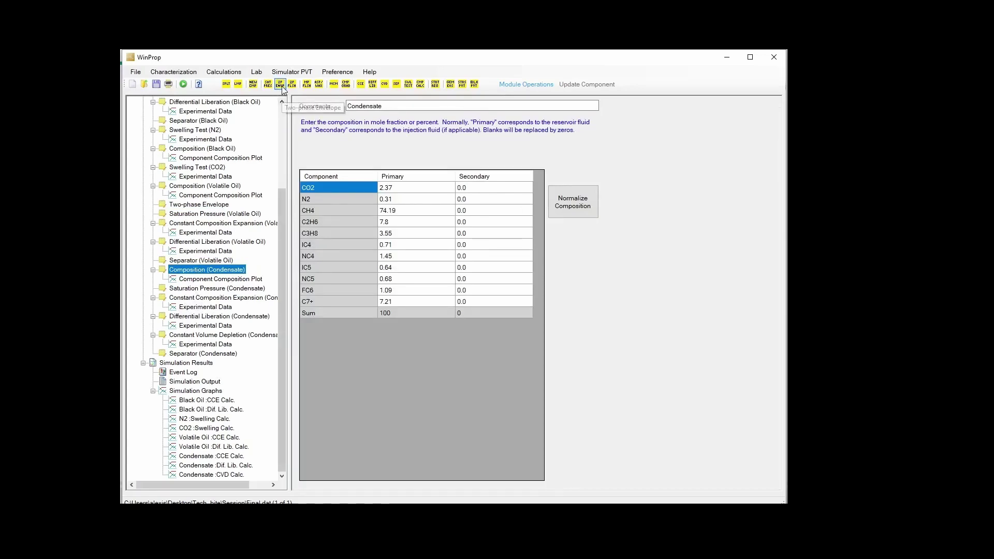
pyautogui.click(279, 84)
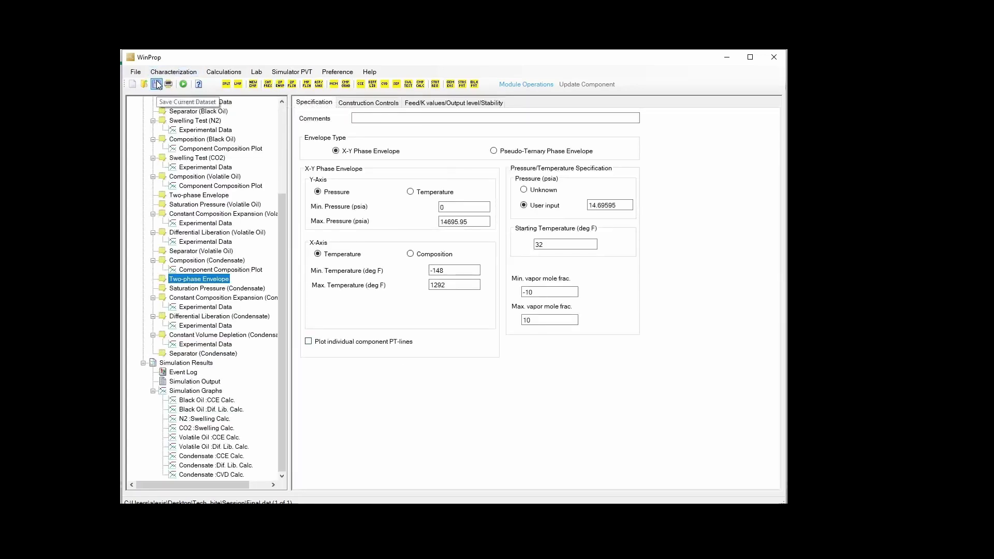
# Run the data set and review the three P-T diagrams and the 2-Phase PTs summary plot.
pyautogui.click(183, 83)
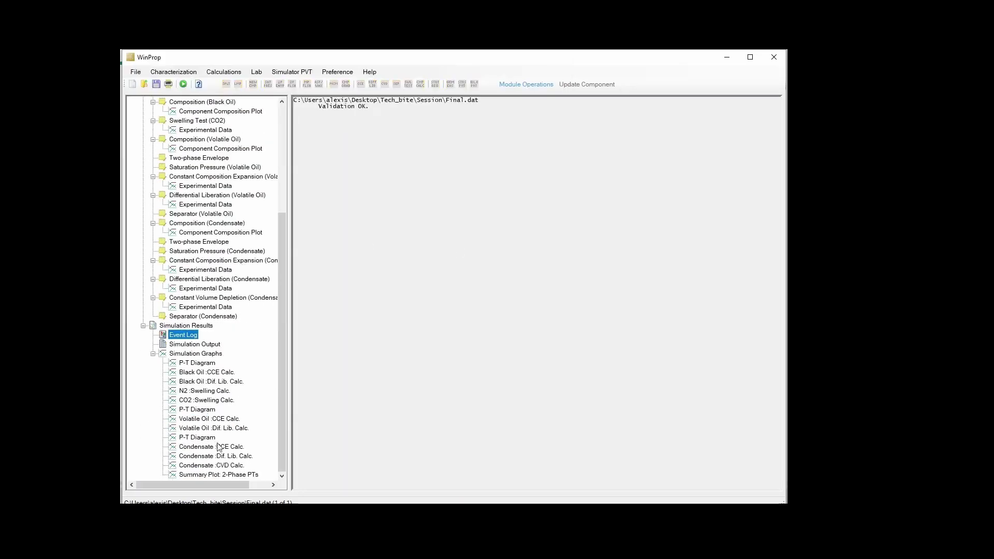
pyautogui.click(205, 366)
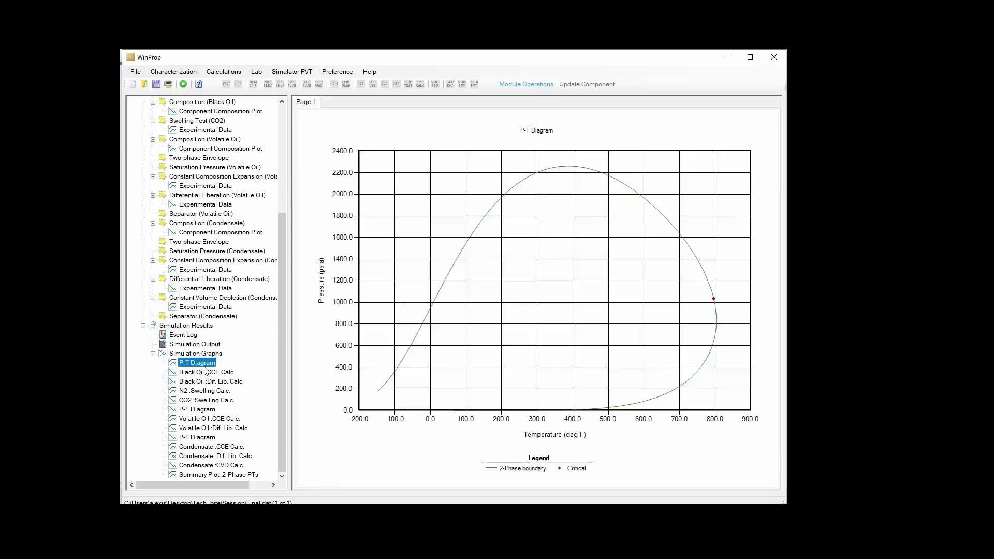
pyautogui.click(207, 410)
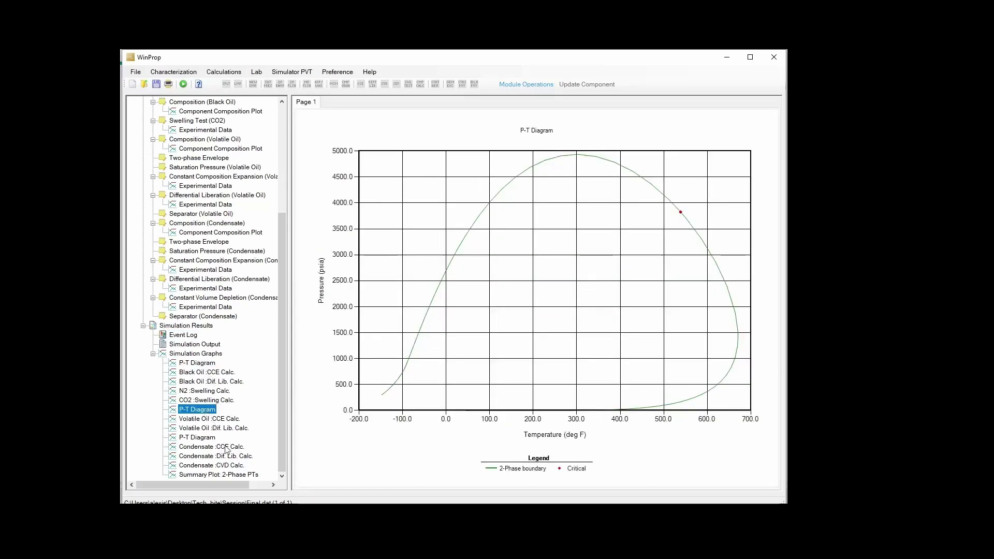
pyautogui.click(210, 439)
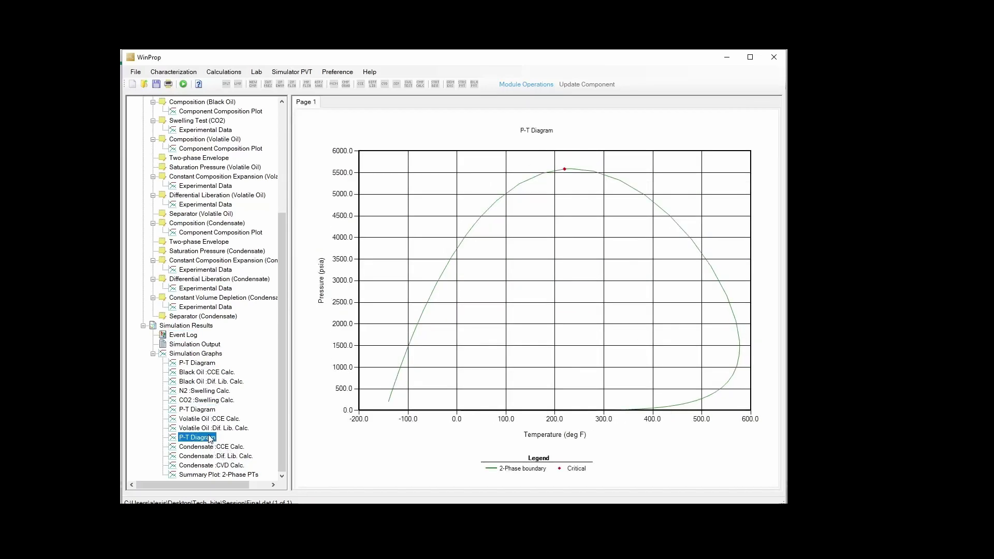
pyautogui.click(223, 475)
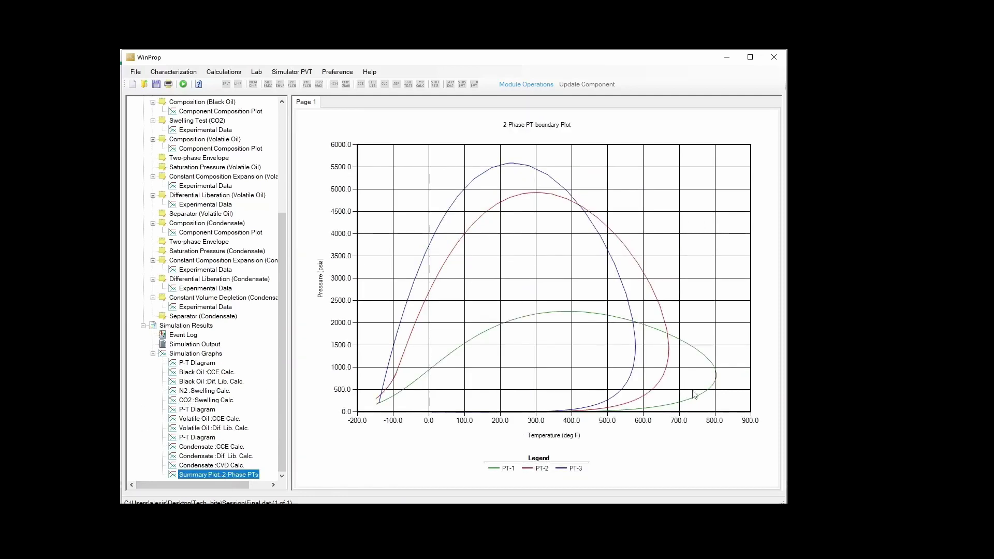